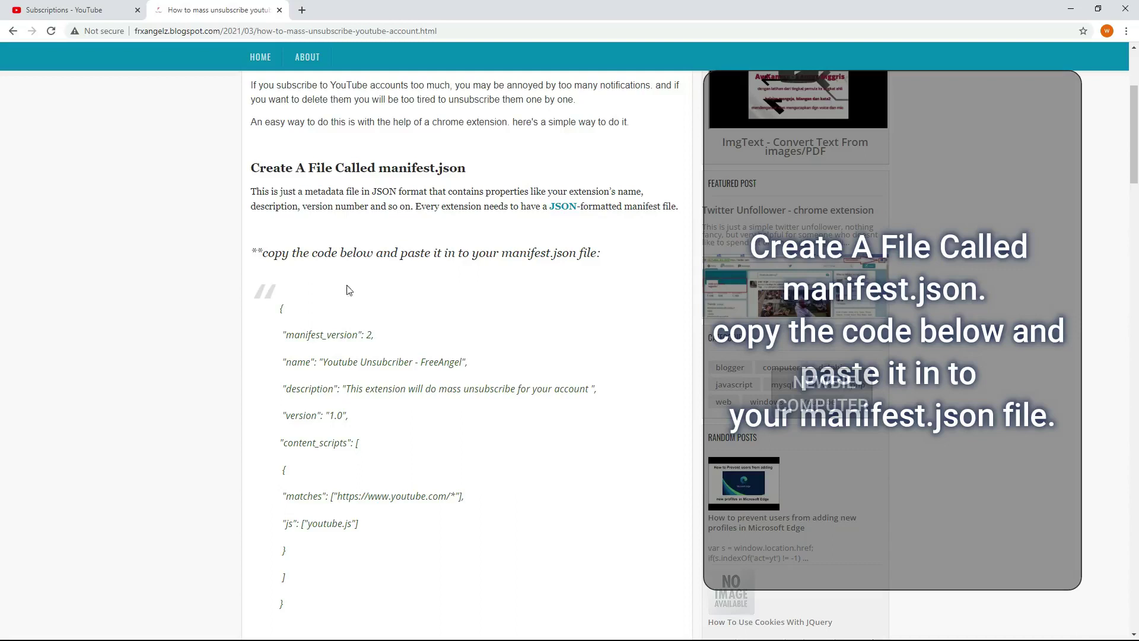
Step: Select the tutorial's manifest JSON from its opening to closing brace and copy it
{"action": "left_click", "coordinate": [276, 309]}
{"action": "left_click_drag", "start_coordinate": [315, 341], "coordinate": [337, 378]}
{"action": "scroll", "coordinate": [402, 385], "scroll_direction": "down", "scroll_amount": 1}
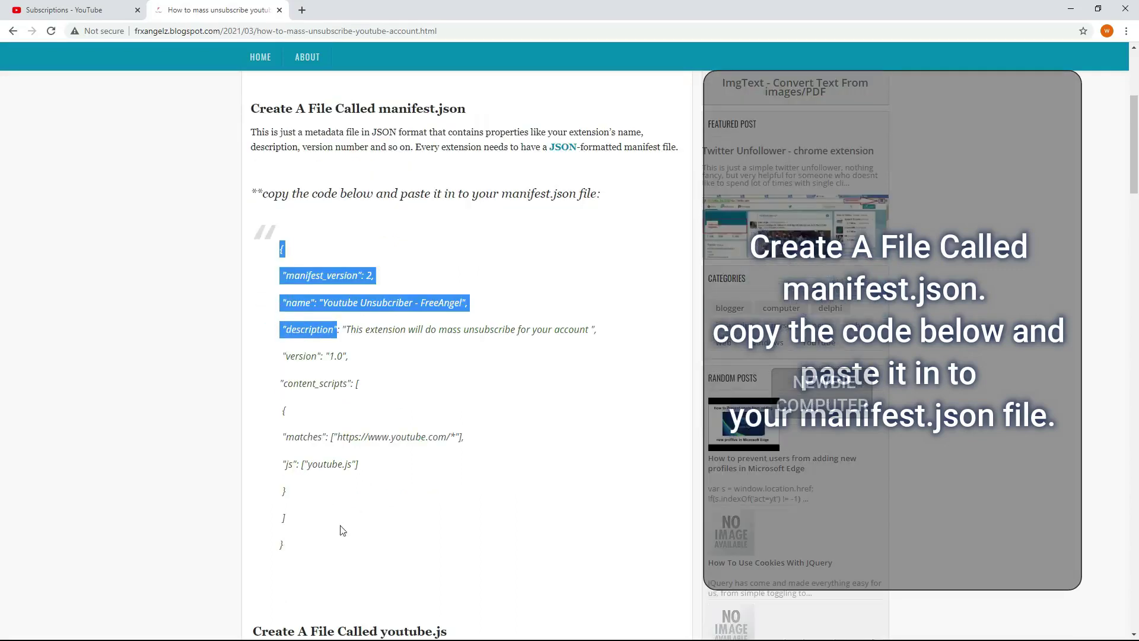
{"action": "left_click", "coordinate": [315, 548]}
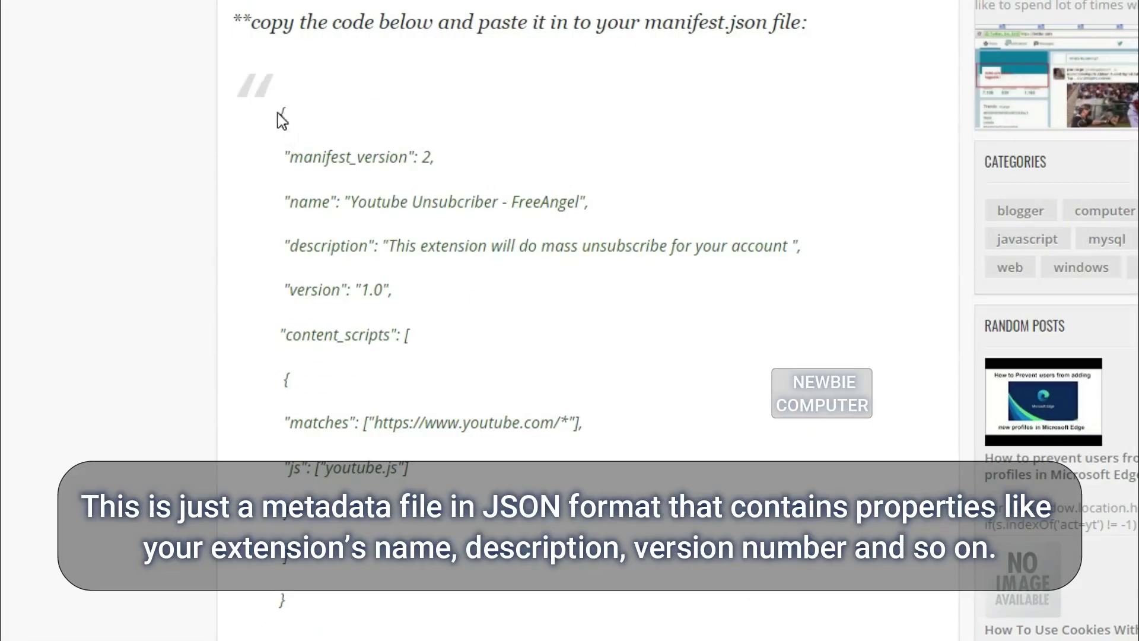
{"action": "left_click_drag", "start_coordinate": [279, 248], "coordinate": [318, 330]}
{"action": "left_click_drag", "start_coordinate": [341, 246], "coordinate": [384, 606]}
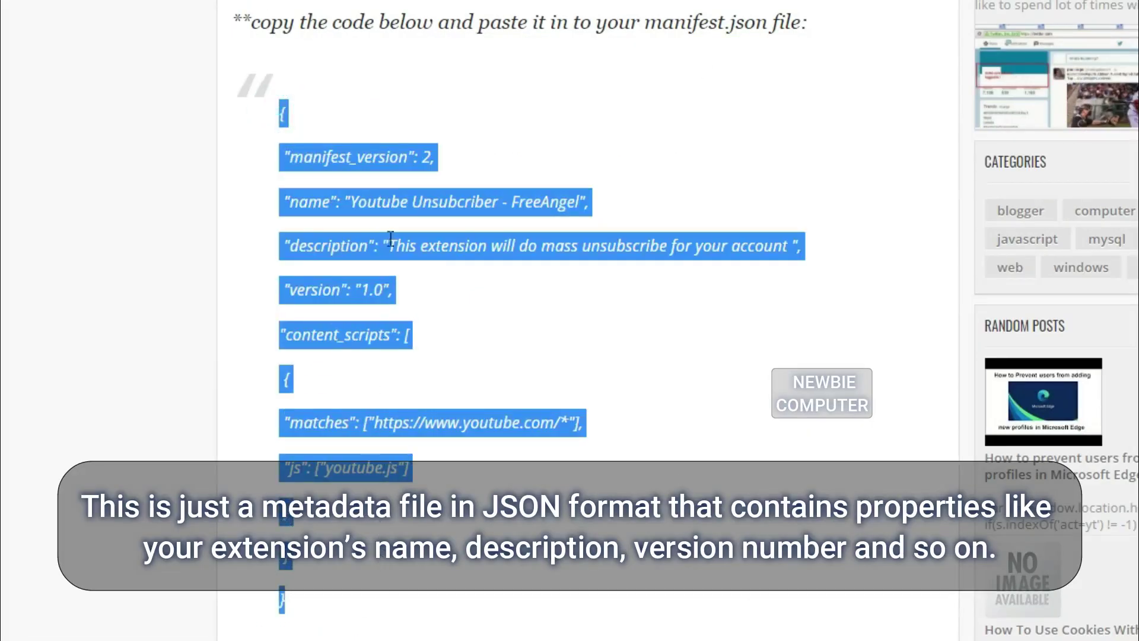
{"action": "right_click", "coordinate": [380, 155]}
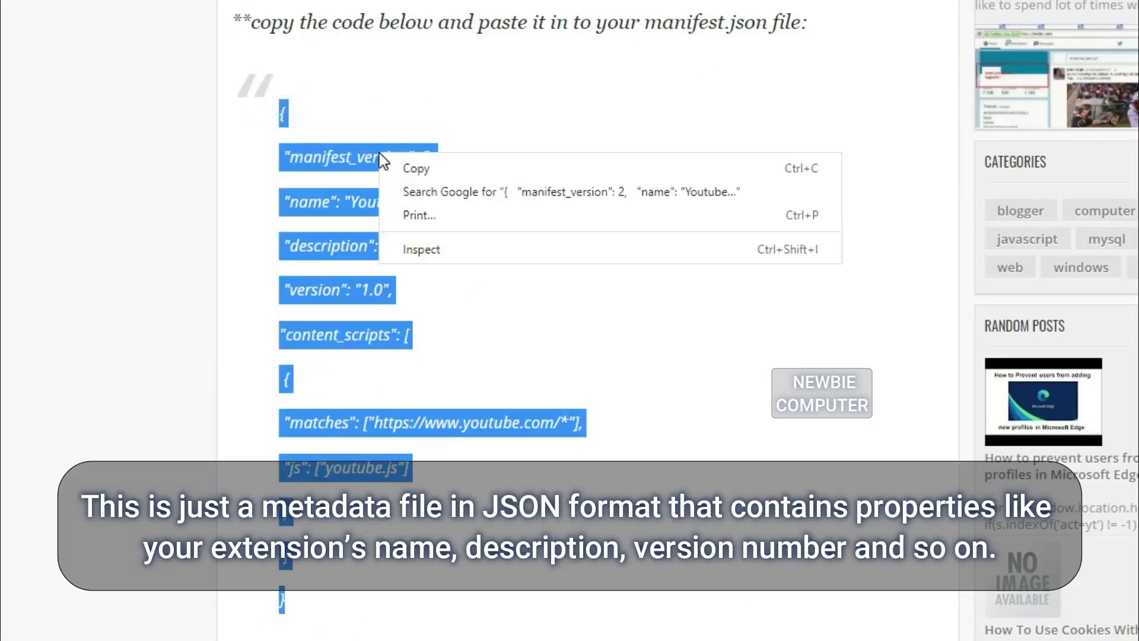
{"action": "left_click", "coordinate": [408, 166]}
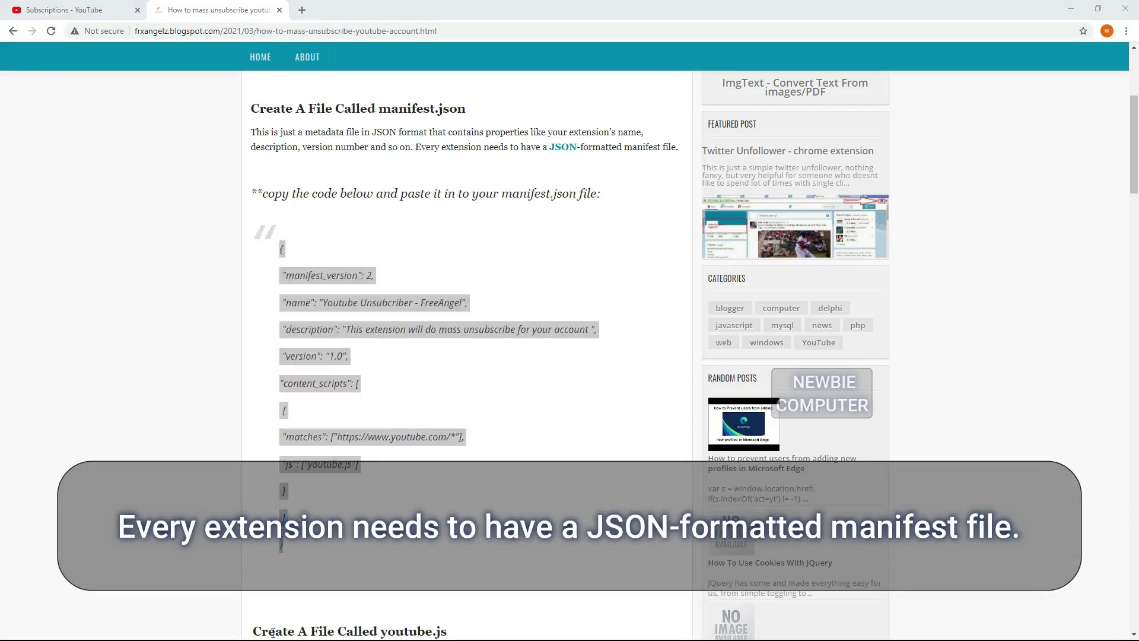
Step: Paste the copied manifest code into the empty Notepad document
{"action": "left_click", "coordinate": [288, 606]}
{"action": "right_click", "coordinate": [437, 259]}
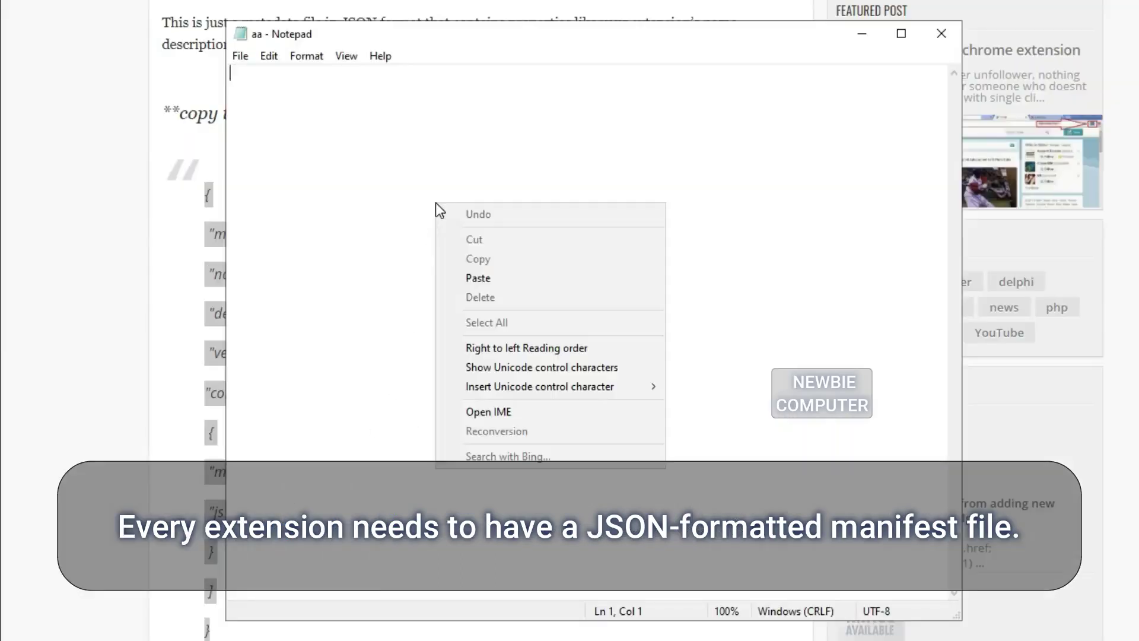
{"action": "left_click", "coordinate": [465, 274]}
Step: Save the document as manifest.json with type All Files in the temp\test folder
{"action": "left_click", "coordinate": [240, 56]}
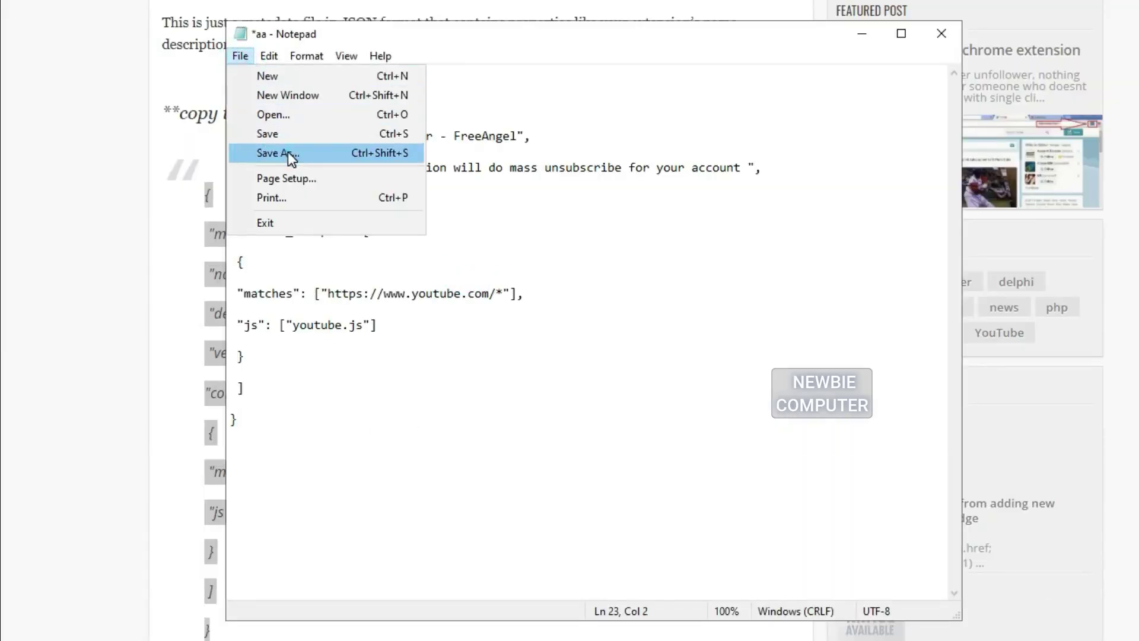
{"action": "left_click", "coordinate": [287, 152]}
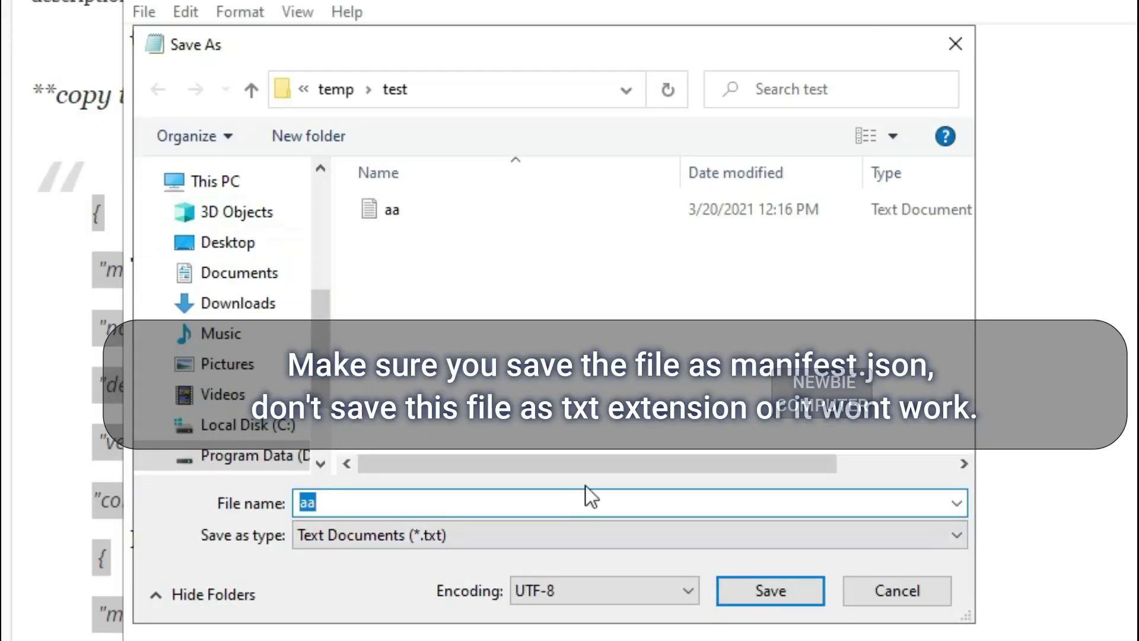
{"action": "type", "text": "manifest"}
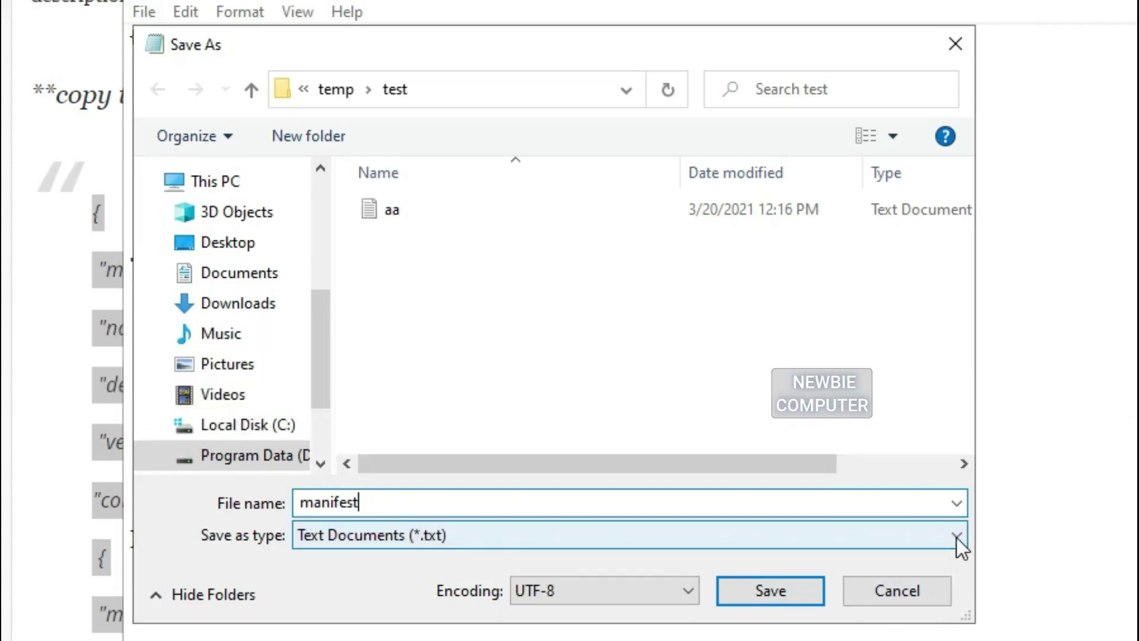
{"action": "left_click", "coordinate": [956, 537]}
{"action": "left_click", "coordinate": [482, 578]}
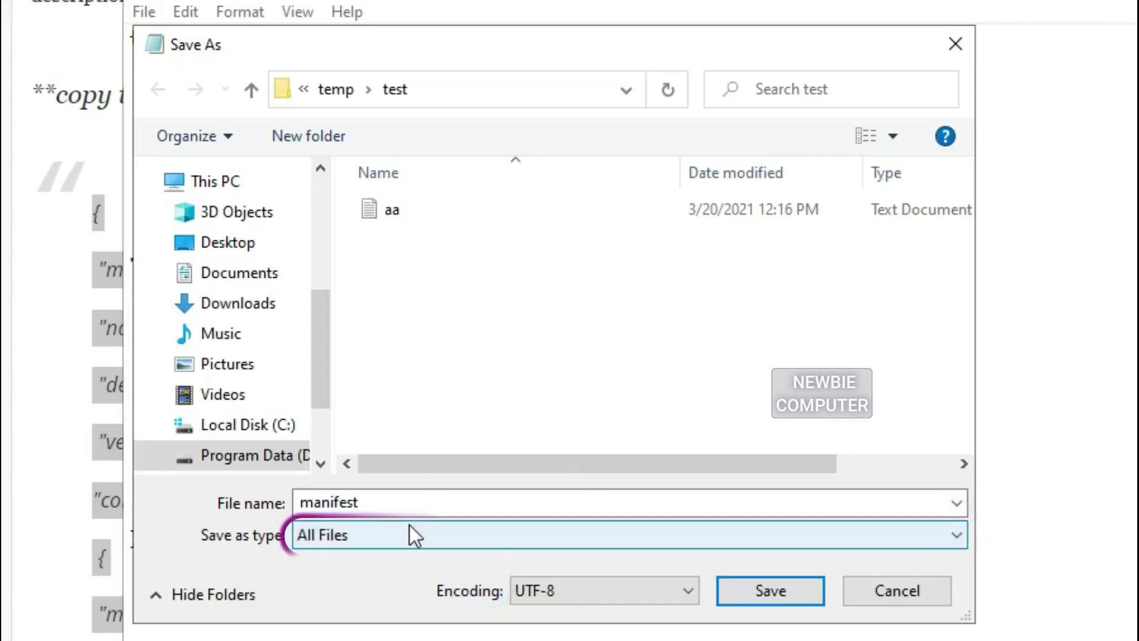
{"action": "left_click", "coordinate": [457, 508]}
{"action": "left_click", "coordinate": [455, 506]}
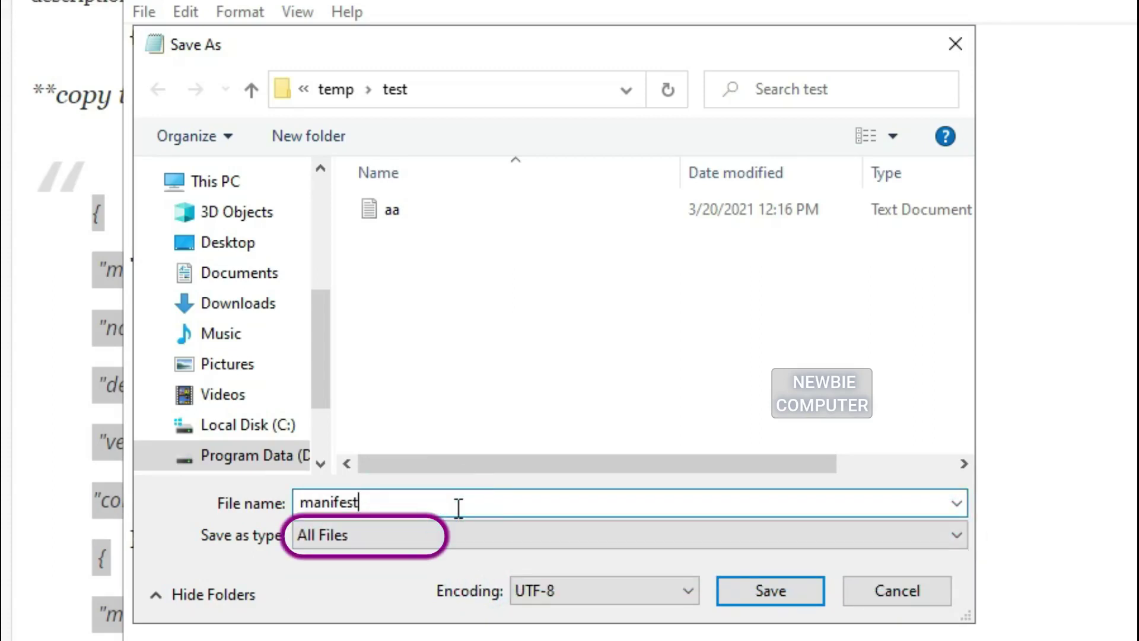
{"action": "type", "text": ".json"}
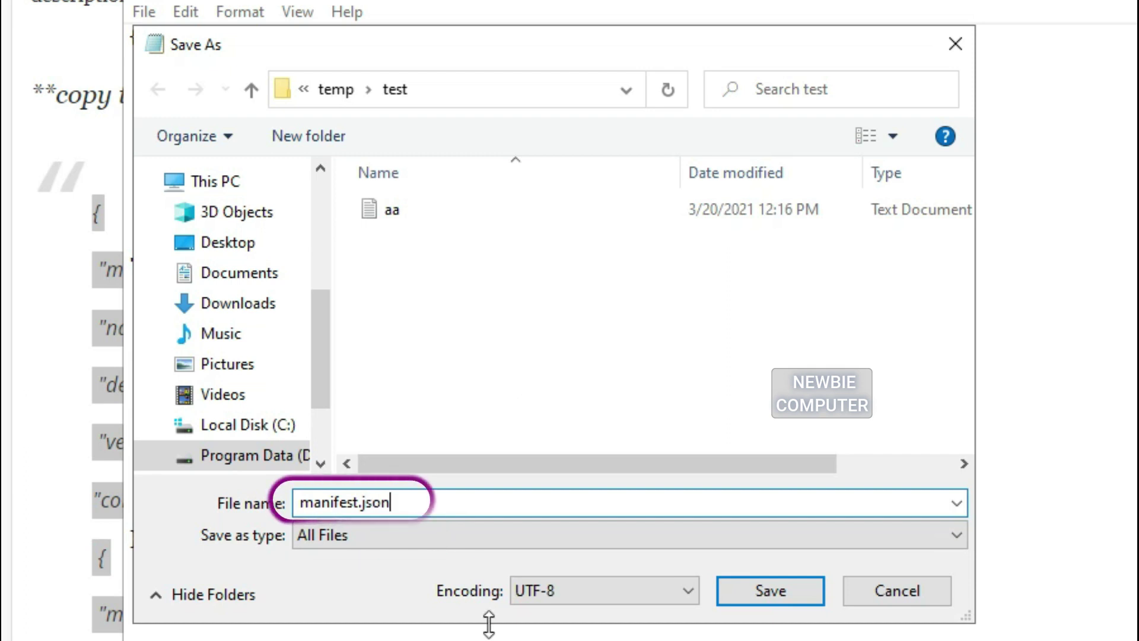
{"action": "left_click", "coordinate": [792, 596]}
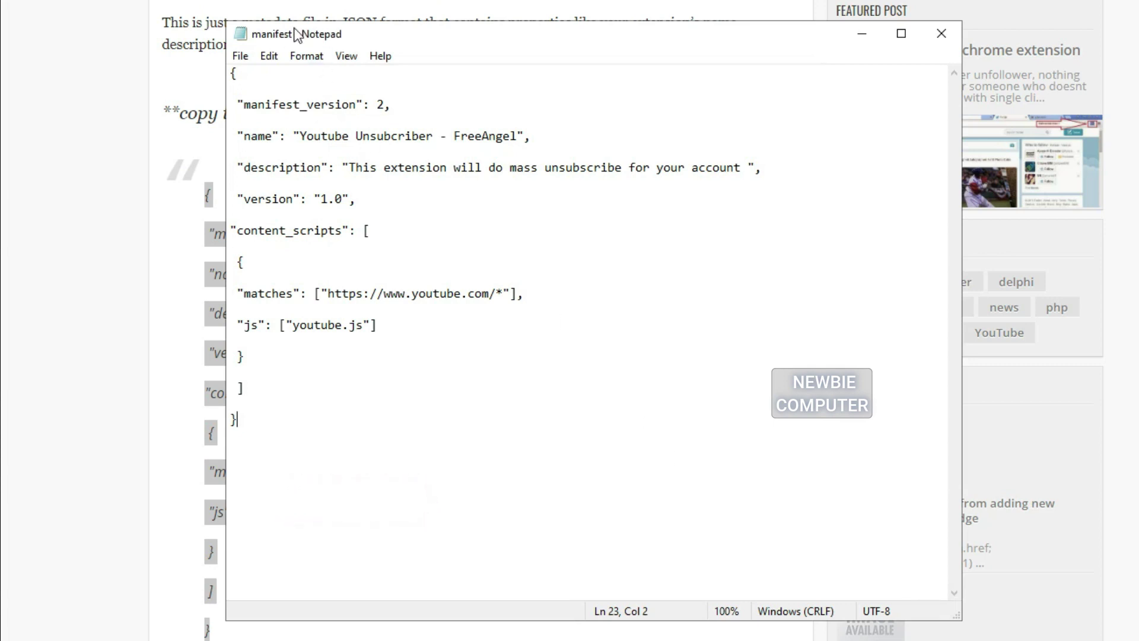
Step: Back on the tutorial page, select the whole youtube.js script from const interval to the final brace
{"action": "left_click", "coordinate": [352, 432]}
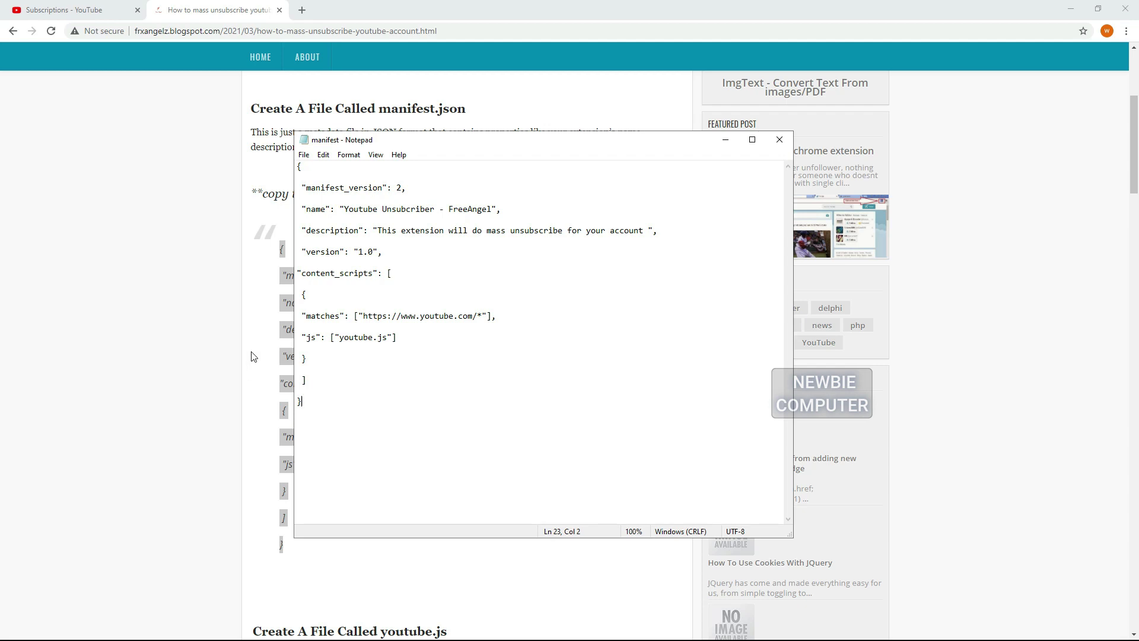
{"action": "left_click", "coordinate": [254, 355]}
{"action": "scroll", "coordinate": [464, 235], "scroll_direction": "down", "scroll_amount": 8}
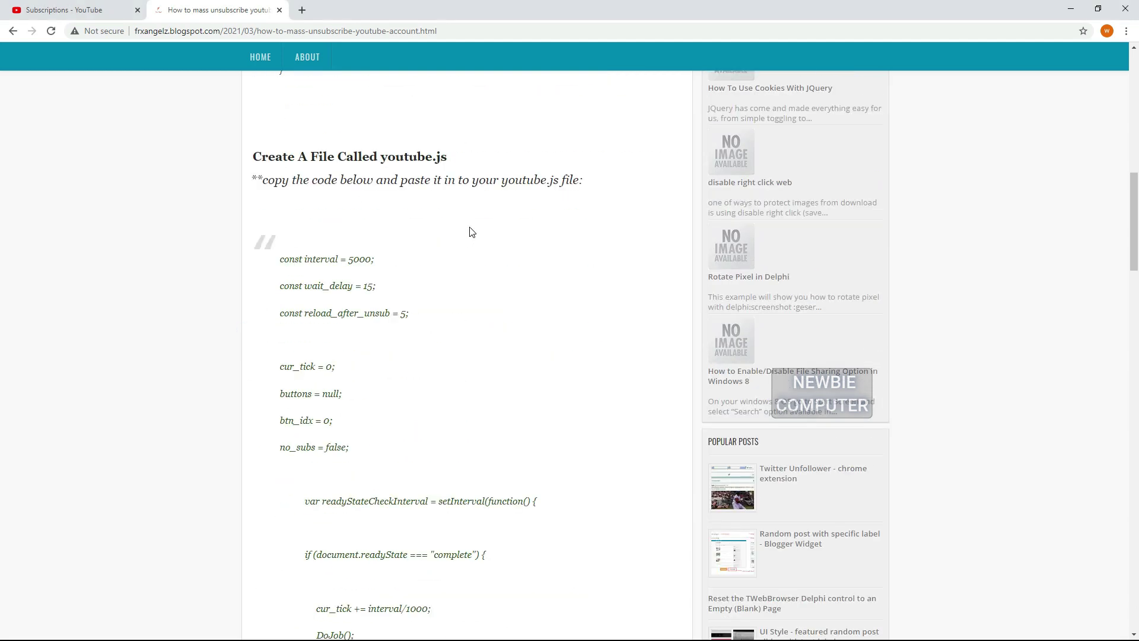
{"action": "left_click_drag", "start_coordinate": [282, 261], "coordinate": [328, 311]}
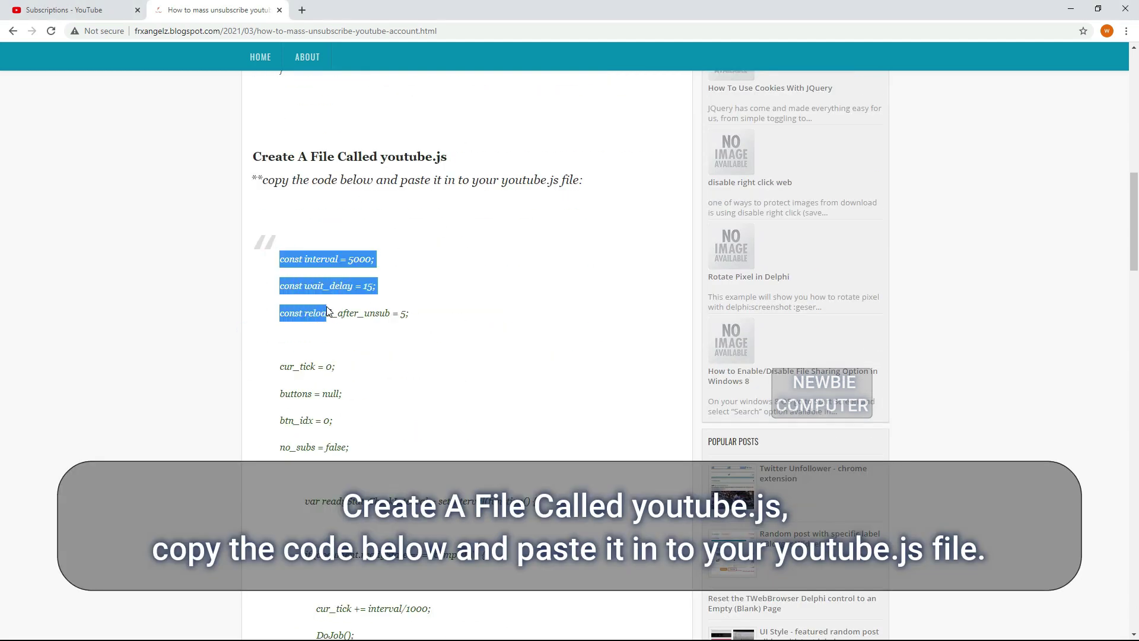
{"action": "scroll", "coordinate": [467, 331], "scroll_direction": "down", "scroll_amount": 15}
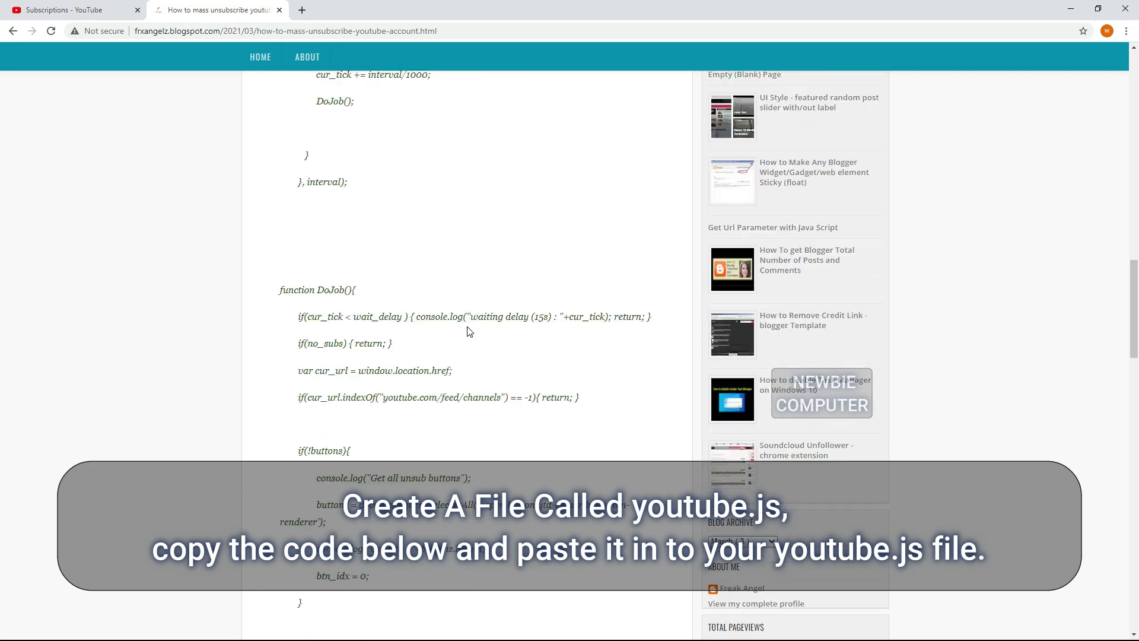
{"action": "scroll", "coordinate": [469, 331], "scroll_direction": "down", "scroll_amount": 7}
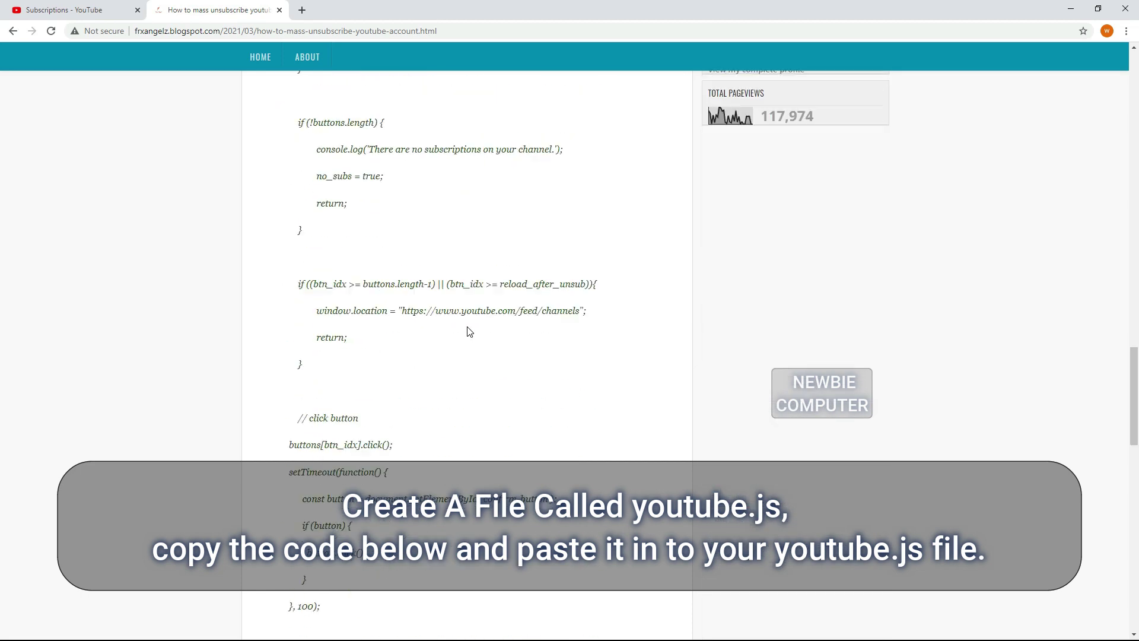
{"action": "left_click", "coordinate": [335, 462], "text": "shift"}
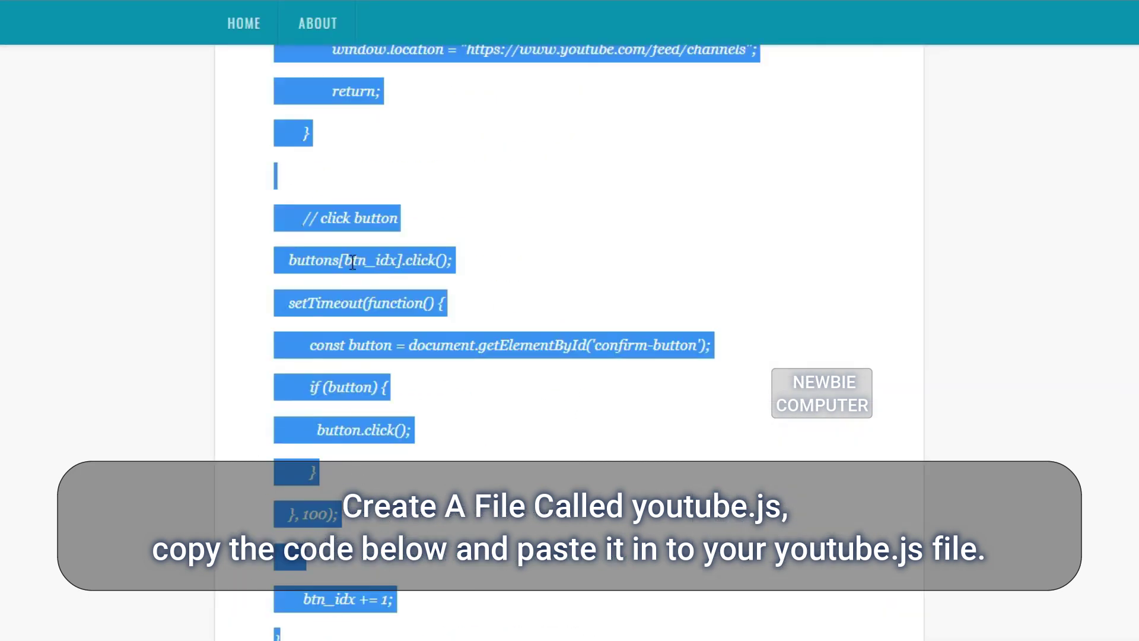
{"action": "right_click", "coordinate": [353, 262]}
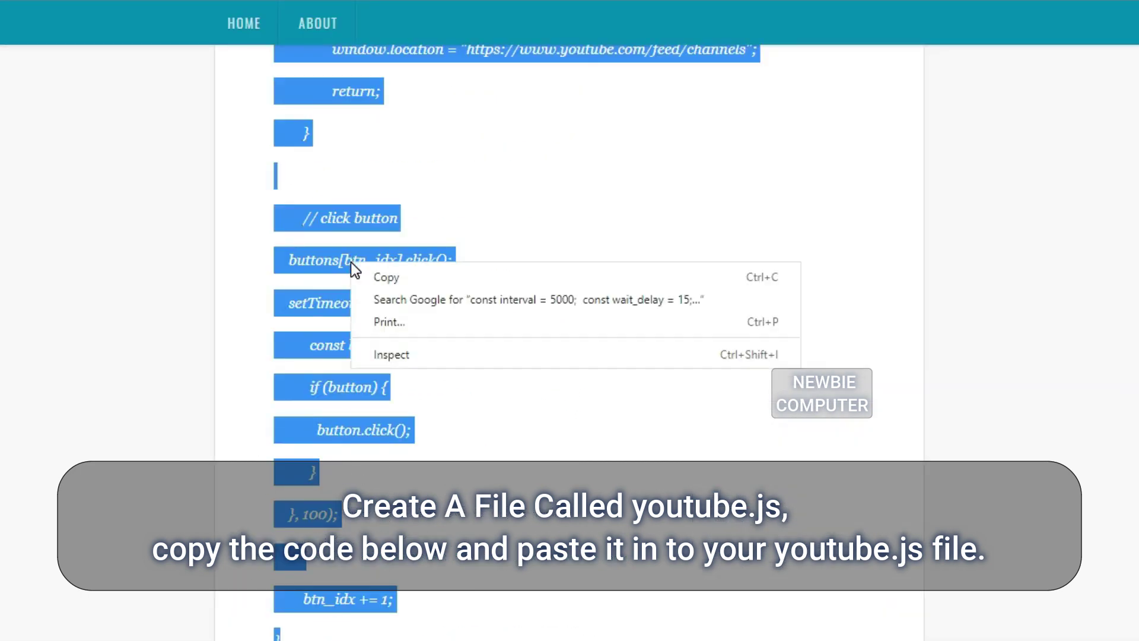
Step: Copy the script and replace the manifest text in Notepad with the pasted youtube.js code
{"action": "left_click", "coordinate": [381, 276]}
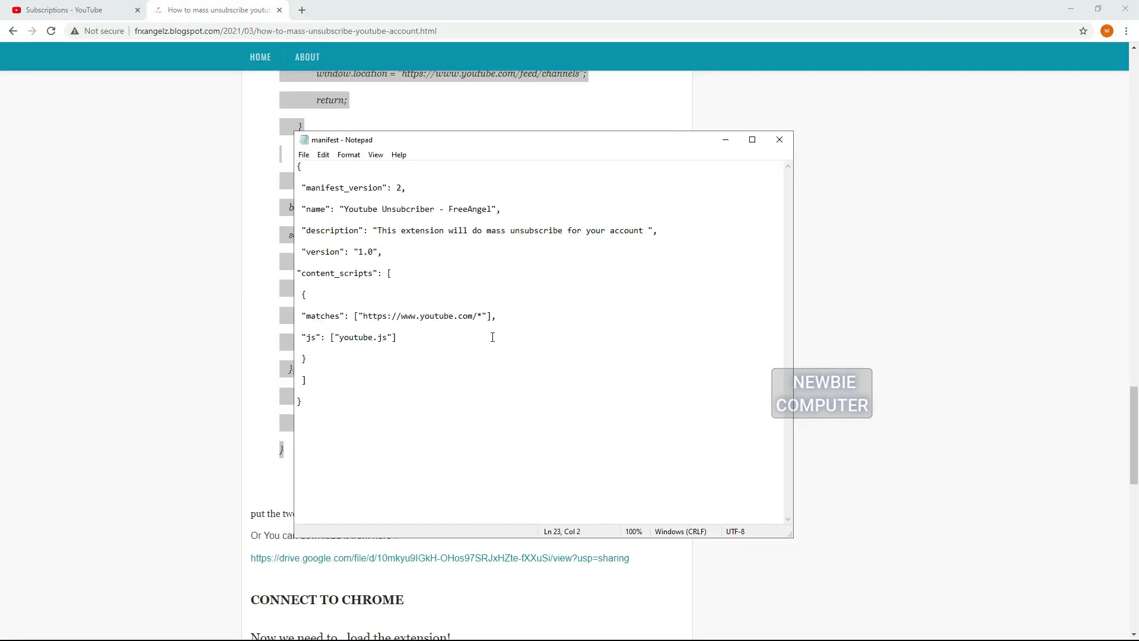
{"action": "key", "text": "ctrl+a"}
{"action": "key", "text": "Delete"}
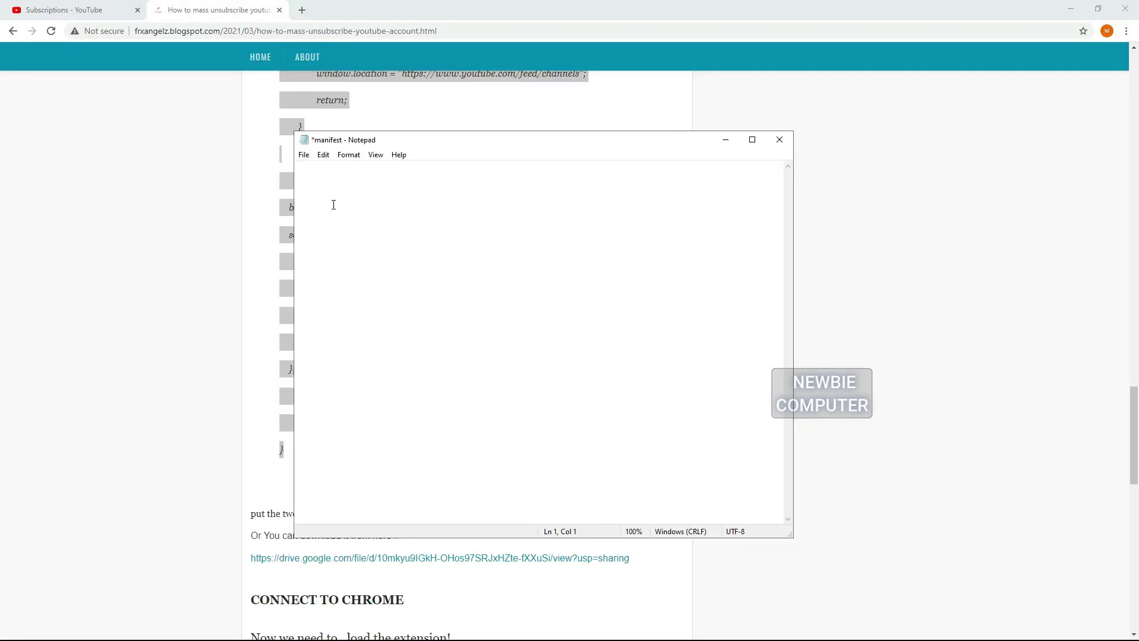
{"action": "right_click", "coordinate": [332, 189]}
{"action": "left_click", "coordinate": [354, 242]}
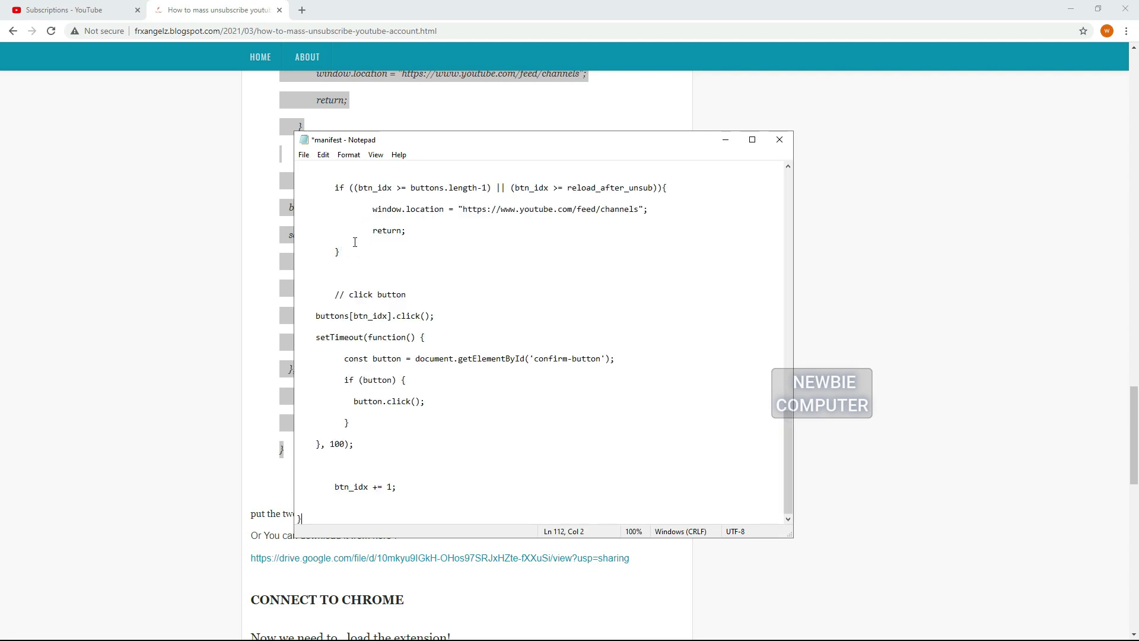
{"action": "scroll", "coordinate": [468, 427], "scroll_direction": "up", "scroll_amount": 20}
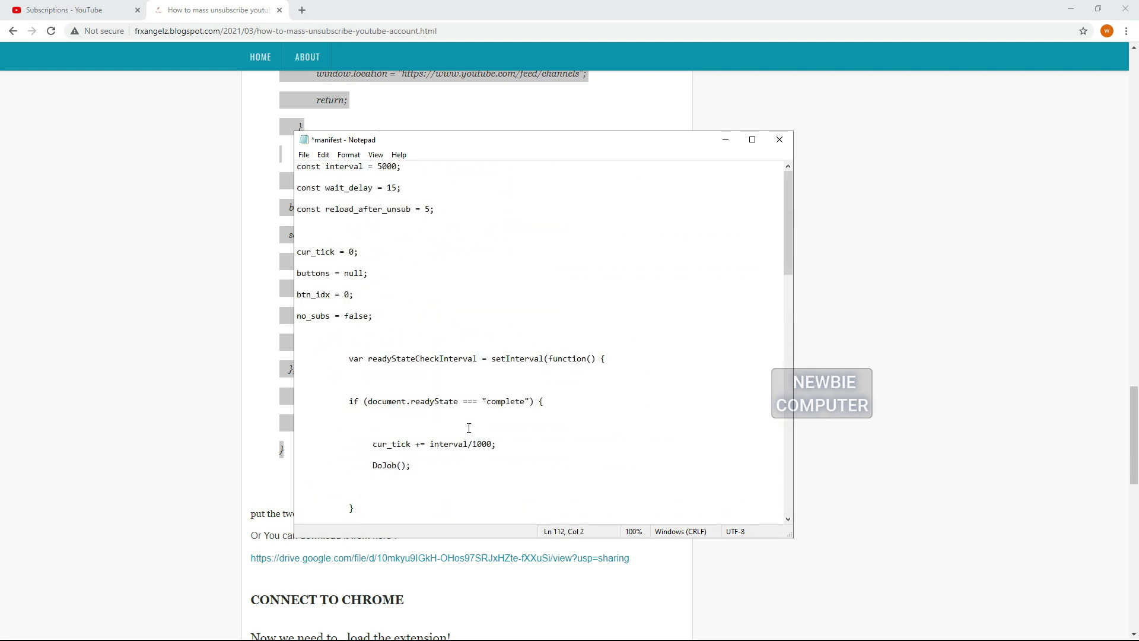
Step: Save the document as youtube.js with type All Files in the temp\test folder
{"action": "left_click", "coordinate": [304, 155]}
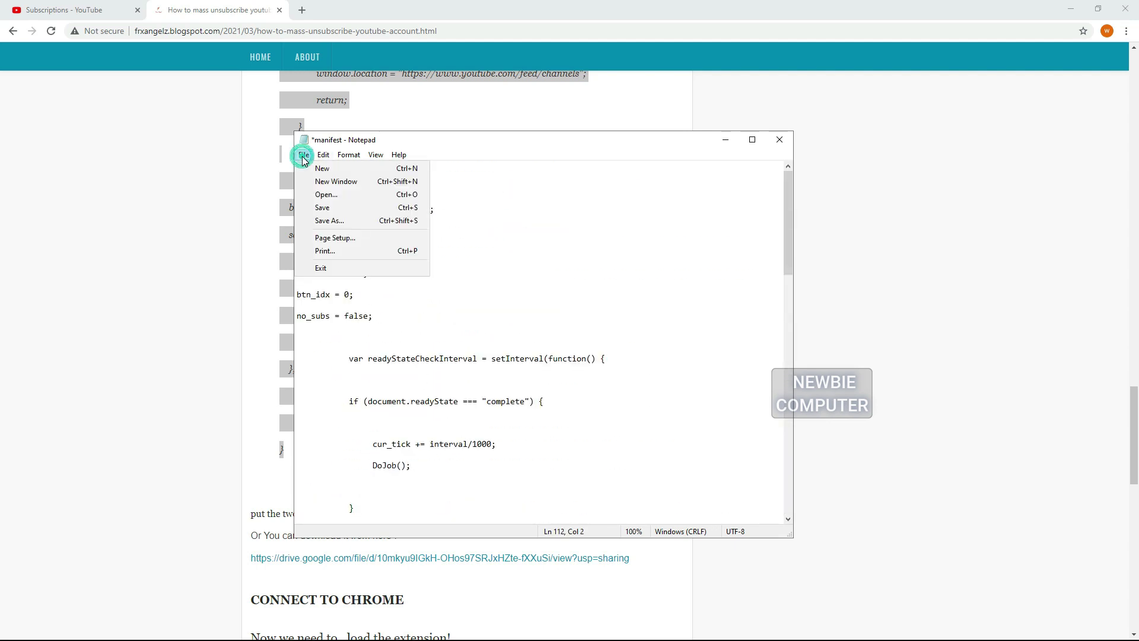
{"action": "left_click", "coordinate": [341, 220]}
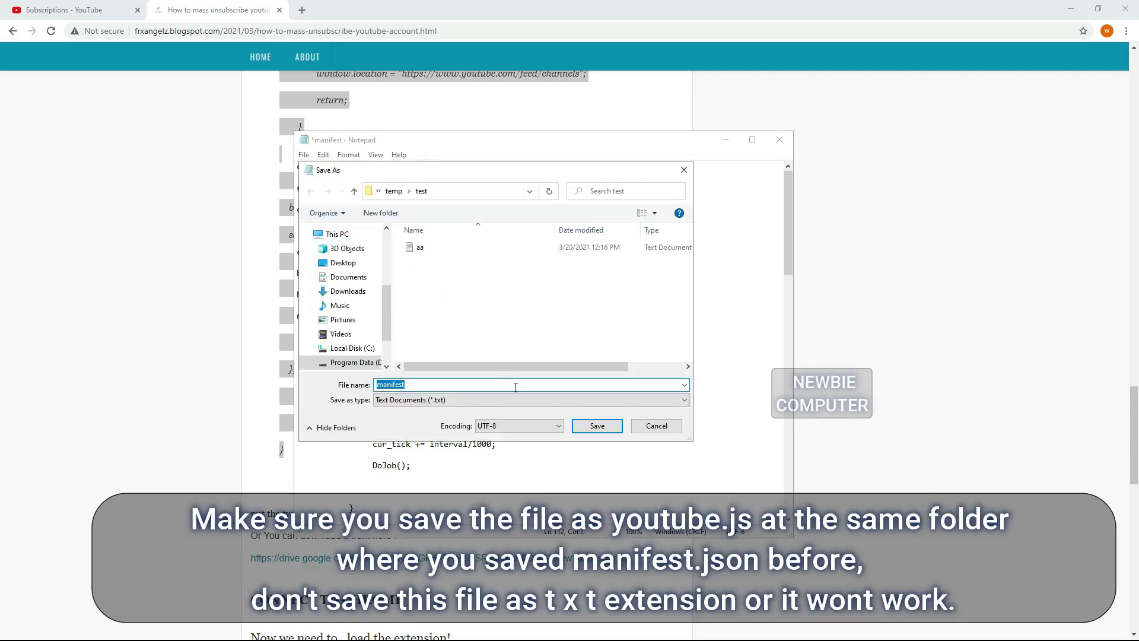
{"action": "type", "text": "youtube"}
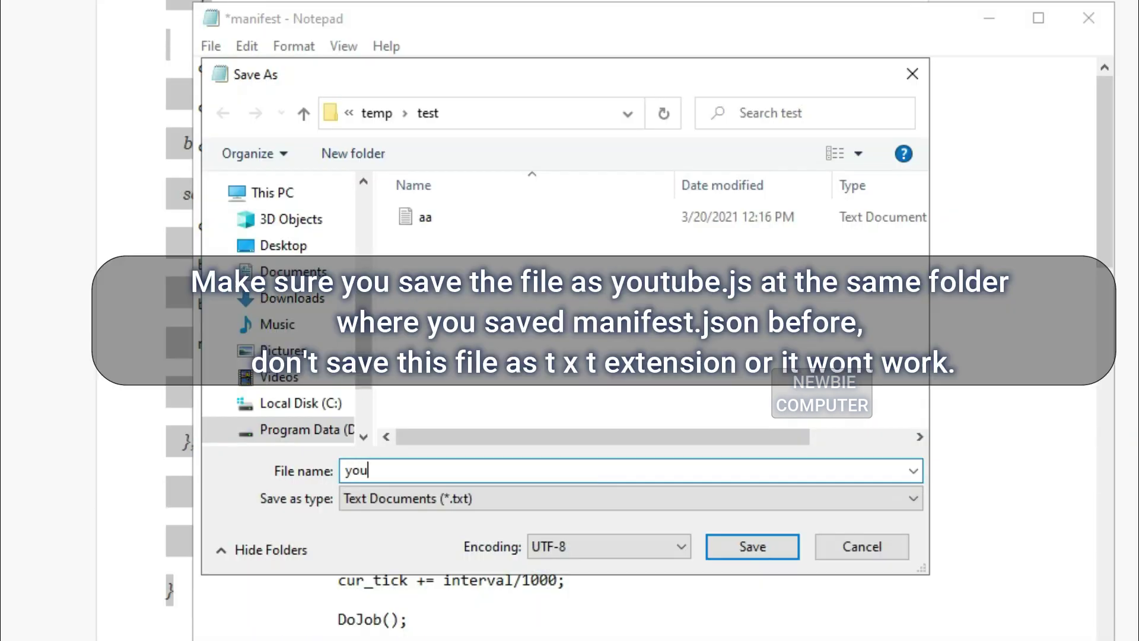
{"action": "left_click", "coordinate": [550, 507]}
{"action": "left_click", "coordinate": [407, 536]}
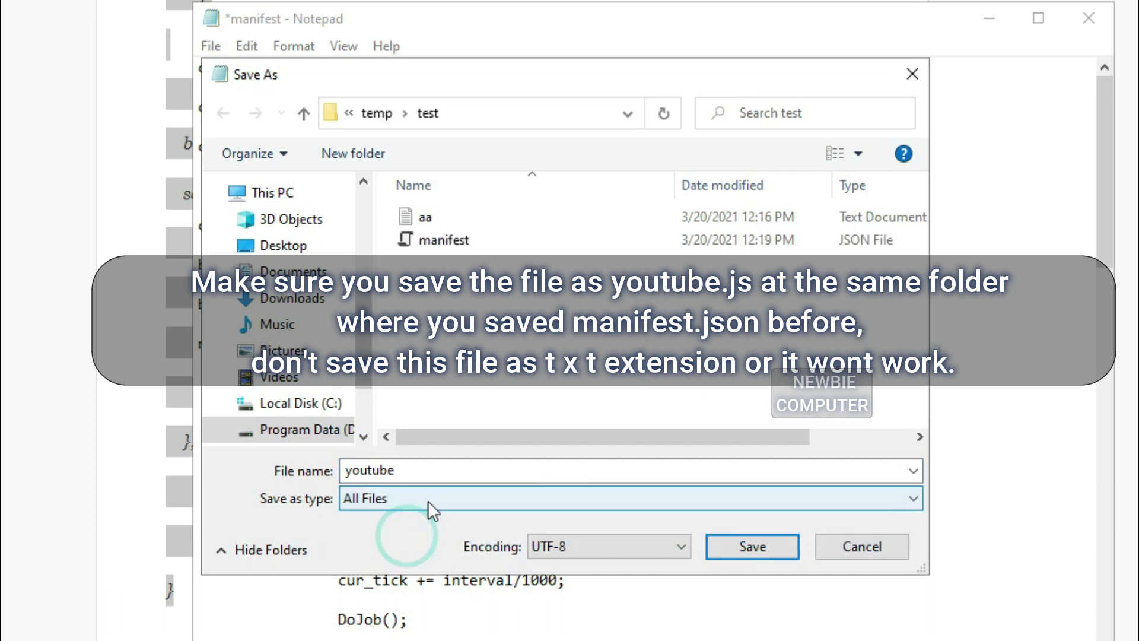
{"action": "left_click", "coordinate": [459, 469]}
{"action": "left_click", "coordinate": [509, 473]}
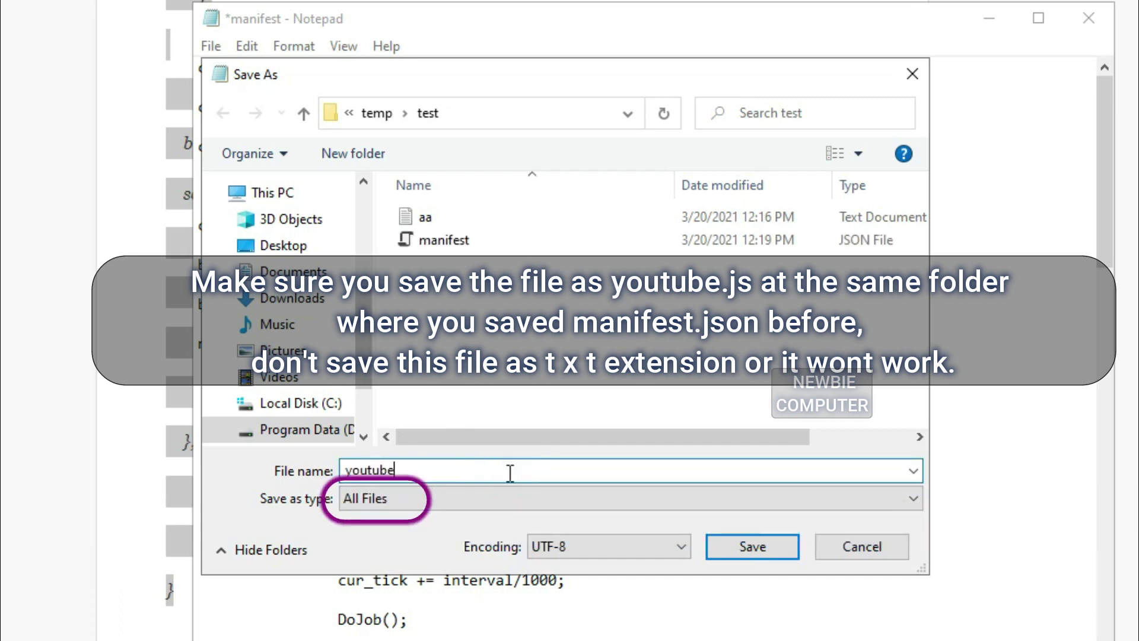
{"action": "type", "text": ".js"}
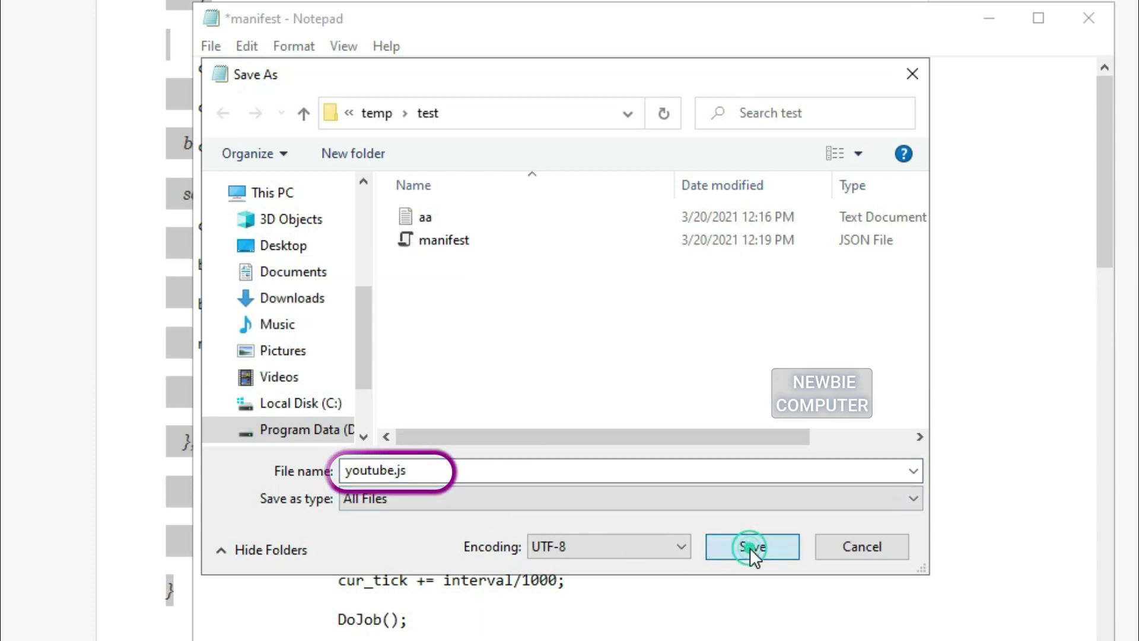
{"action": "left_click", "coordinate": [750, 547]}
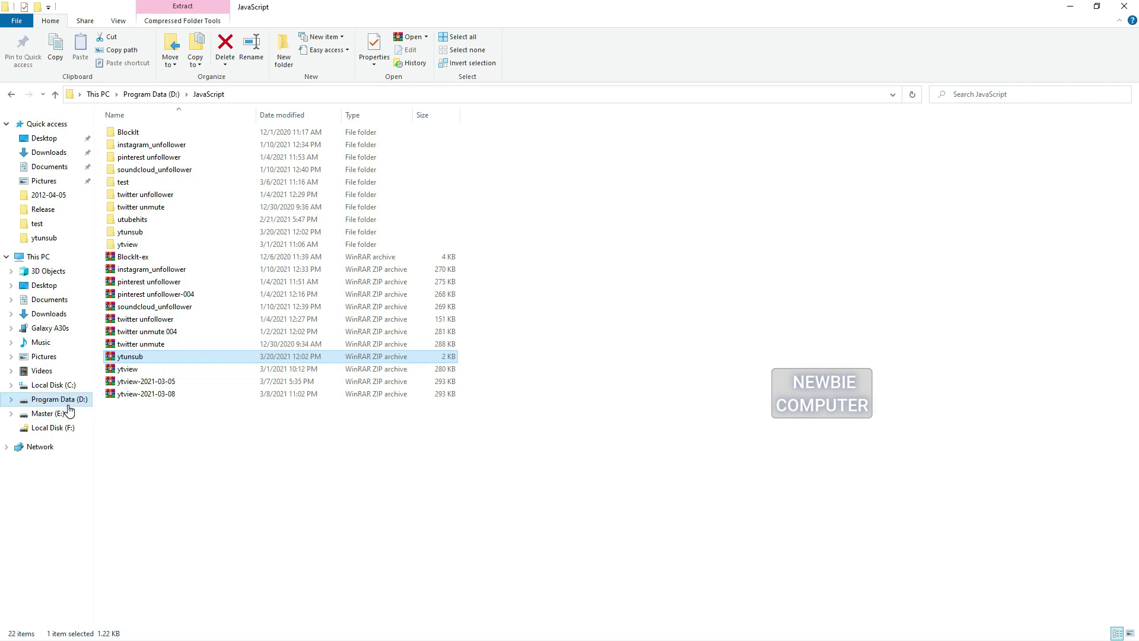
Step: Browse to D:\temp\test, confirm manifest.json and youtube.js are there, then return to Chrome
{"action": "left_click", "coordinate": [65, 401]}
{"action": "double_click", "coordinate": [133, 508]}
{"action": "double_click", "coordinate": [120, 196]}
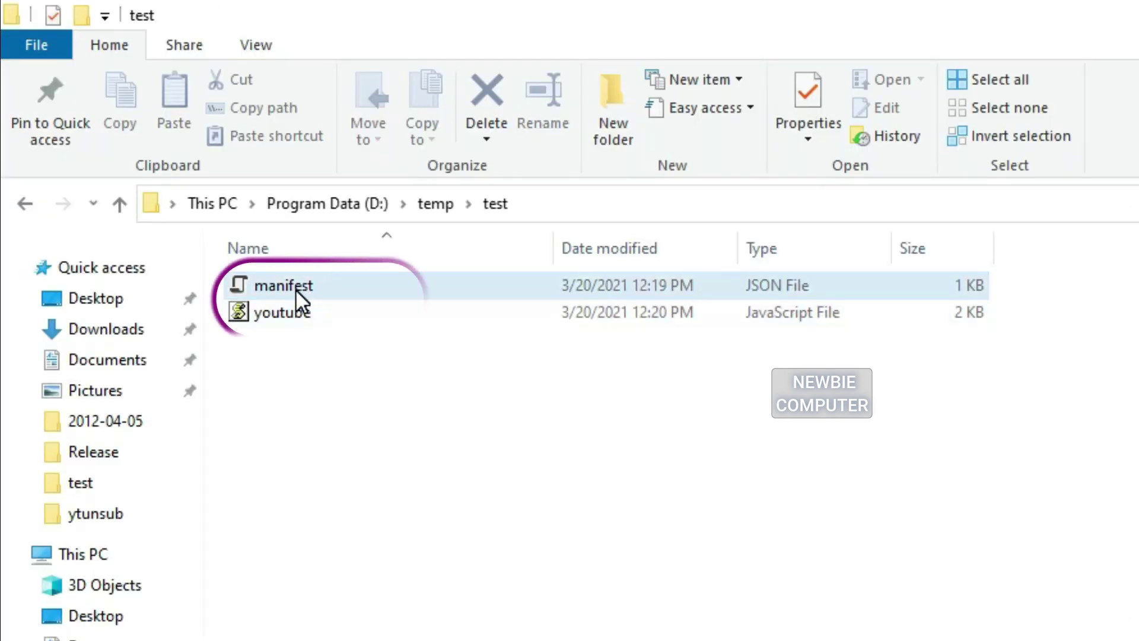
{"action": "left_click", "coordinate": [595, 205]}
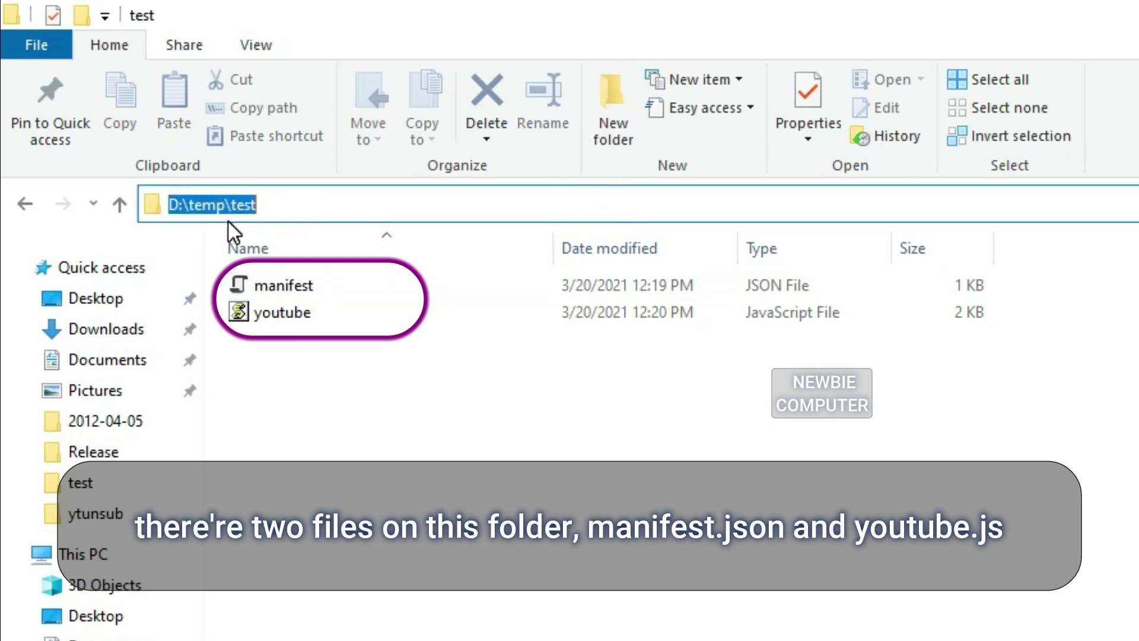
{"action": "left_click", "coordinate": [393, 372]}
{"action": "left_click", "coordinate": [268, 283]}
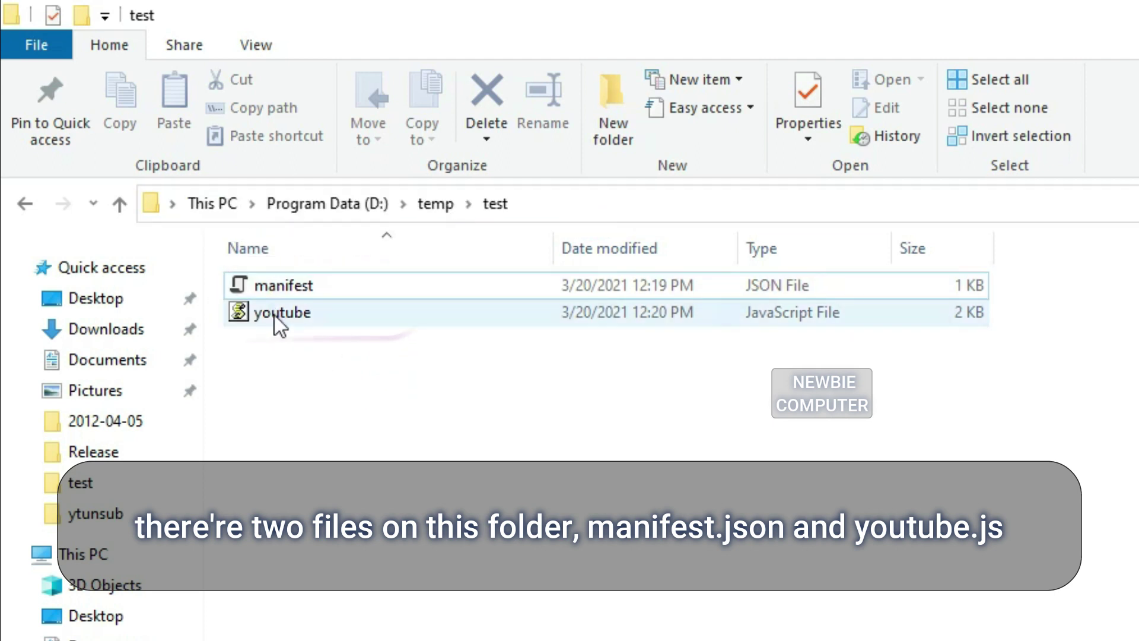
{"action": "left_click", "coordinate": [530, 471]}
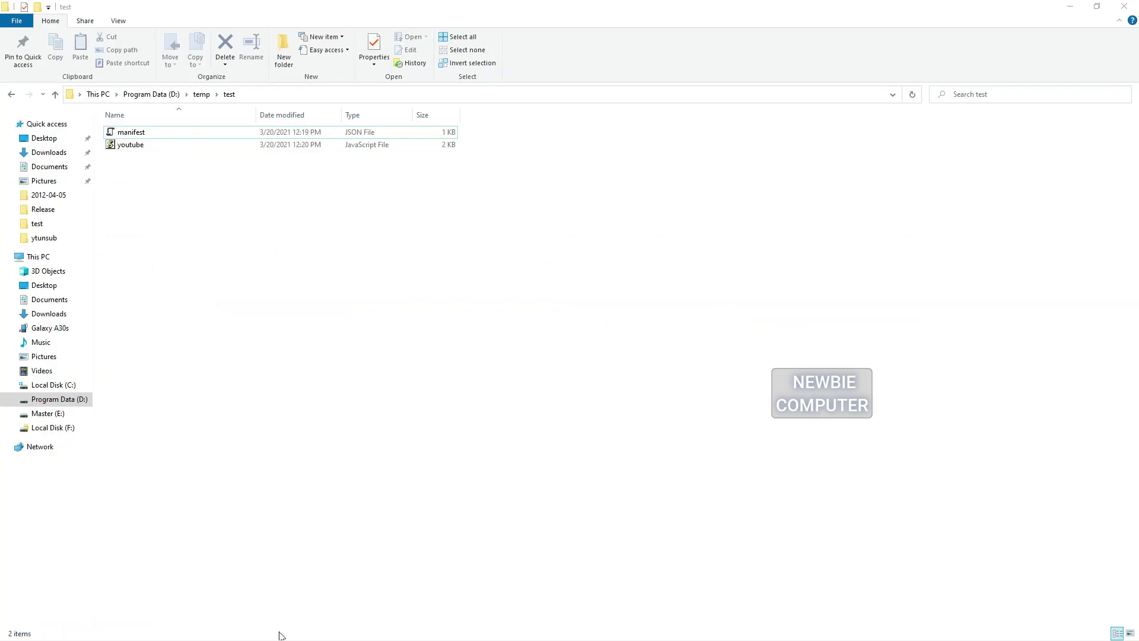
{"action": "left_click", "coordinate": [236, 629]}
Step: Go to Chrome Settings > Extensions and switch on the Developer mode toggle
{"action": "left_click", "coordinate": [90, 17]}
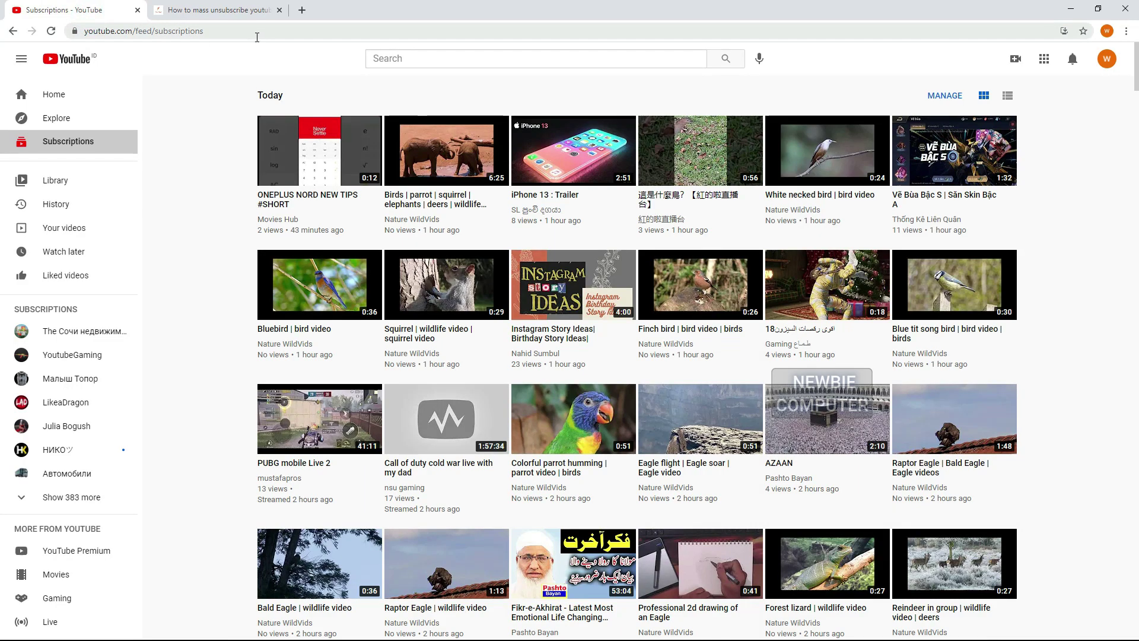
{"action": "left_click", "coordinate": [181, 35]}
{"action": "left_click", "coordinate": [1126, 31]}
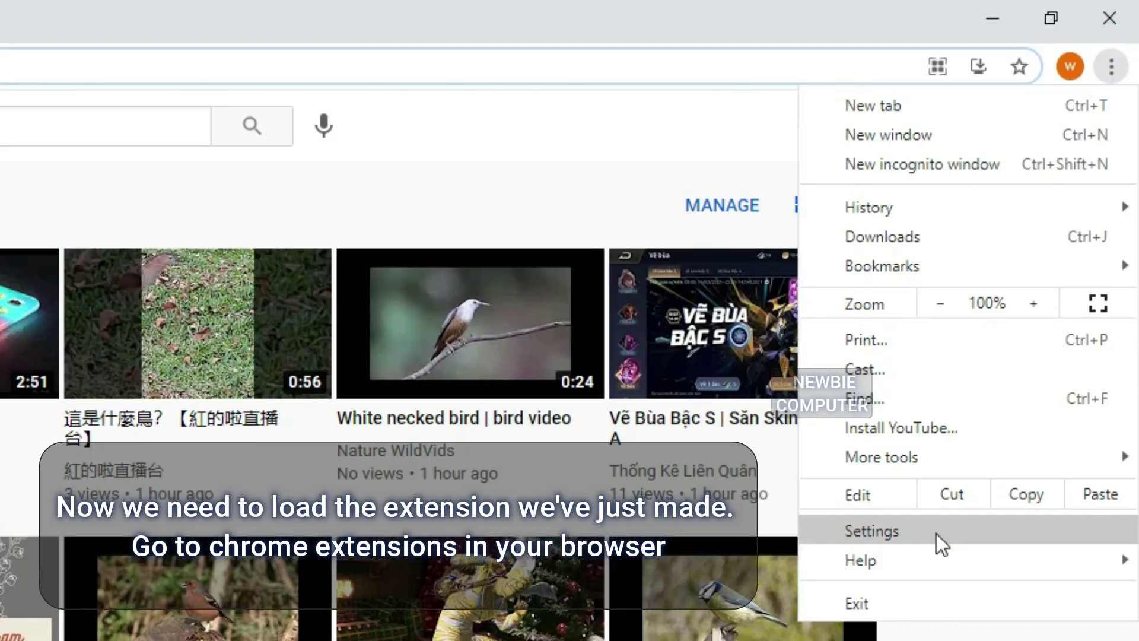
{"action": "left_click", "coordinate": [890, 533]}
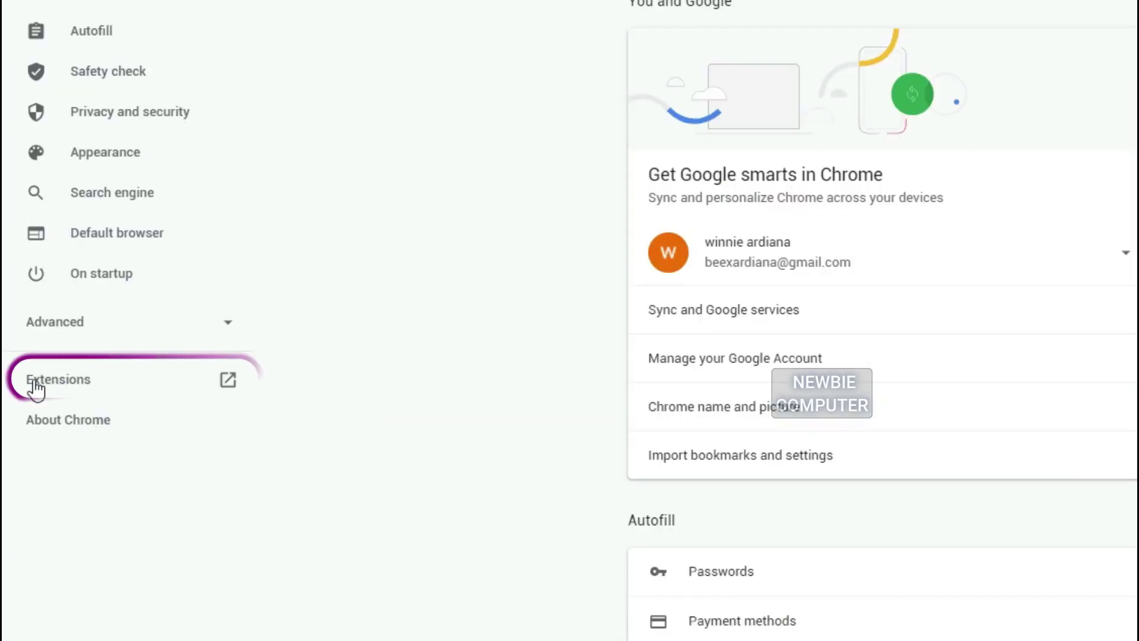
{"action": "left_click", "coordinate": [80, 387]}
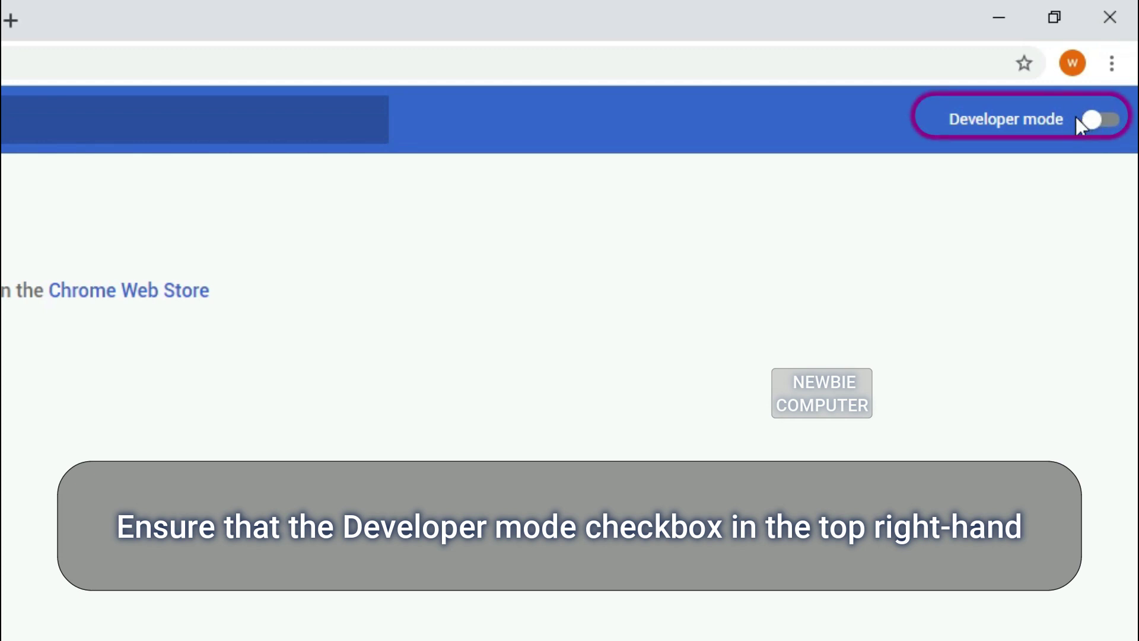
{"action": "left_click", "coordinate": [1104, 122]}
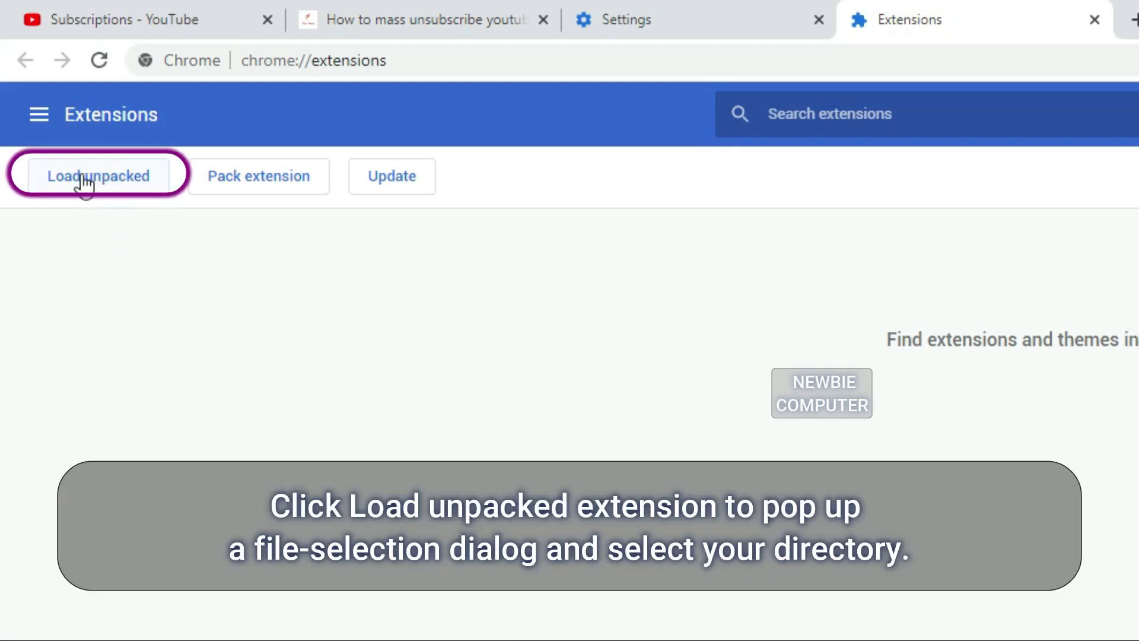
Step: Load D:\temp\test as an unpacked extension, installing Youtube Unsubcriber - FreeAngel 1.0
{"action": "left_click", "coordinate": [89, 178]}
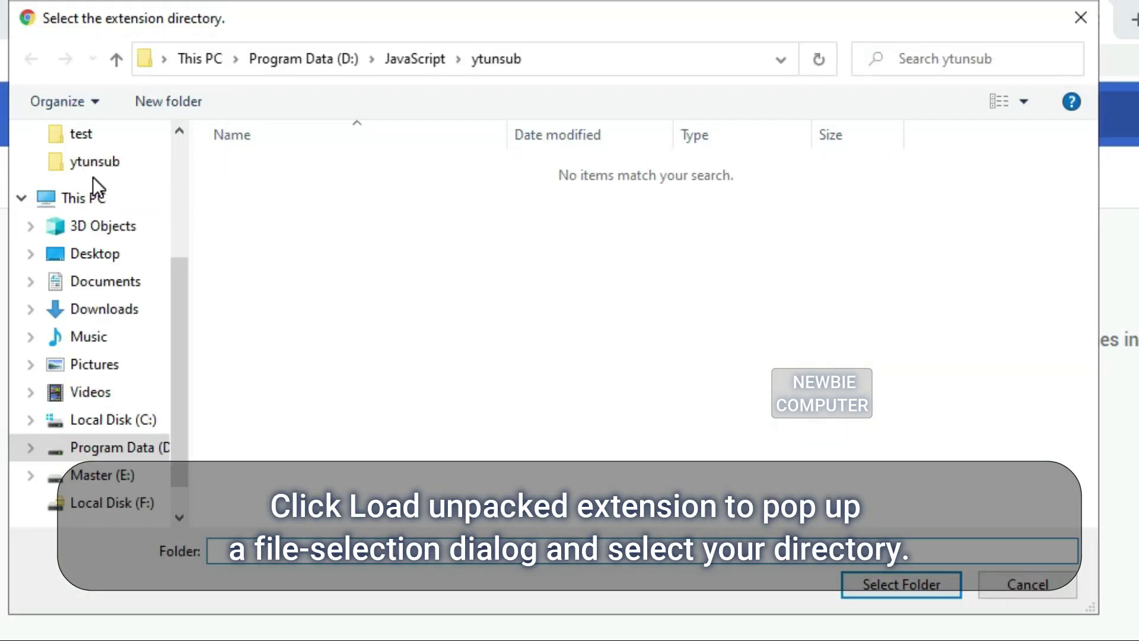
{"action": "left_click", "coordinate": [113, 448]}
{"action": "scroll", "coordinate": [556, 463], "scroll_direction": "down", "scroll_amount": 7}
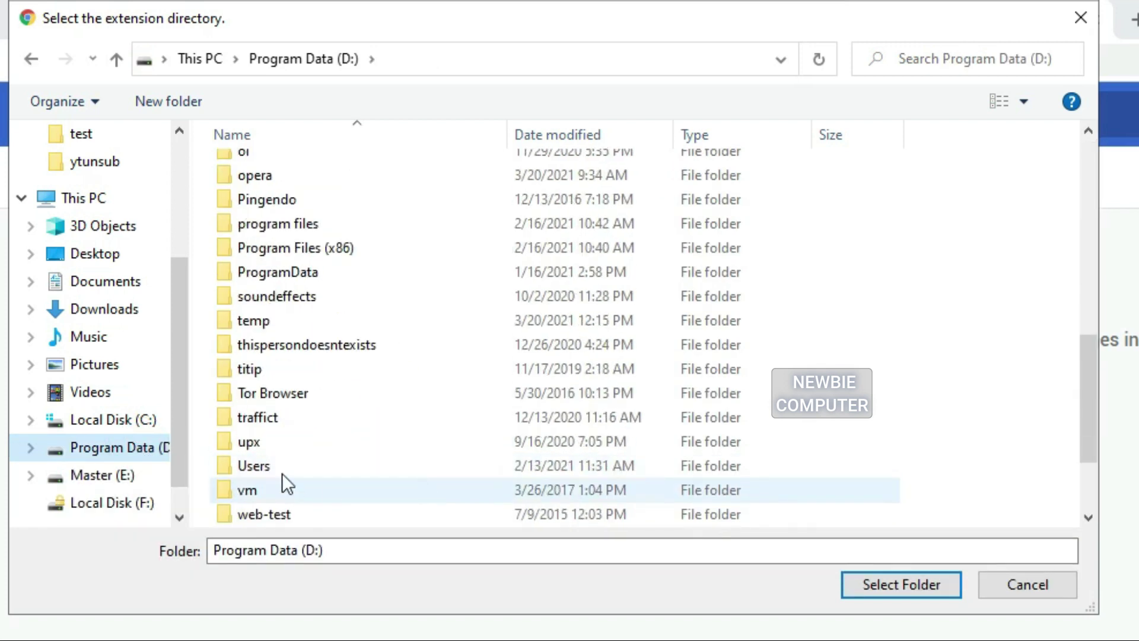
{"action": "scroll", "coordinate": [282, 472], "scroll_direction": "down", "scroll_amount": 1}
{"action": "double_click", "coordinate": [246, 248]}
{"action": "left_click", "coordinate": [794, 218]}
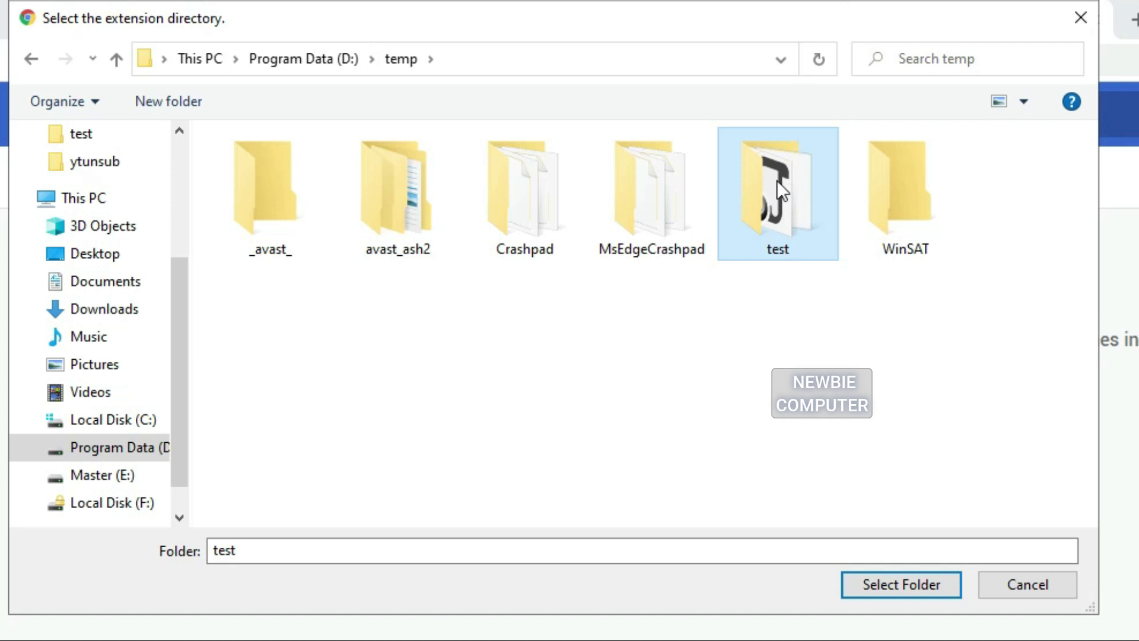
{"action": "left_click", "coordinate": [893, 587]}
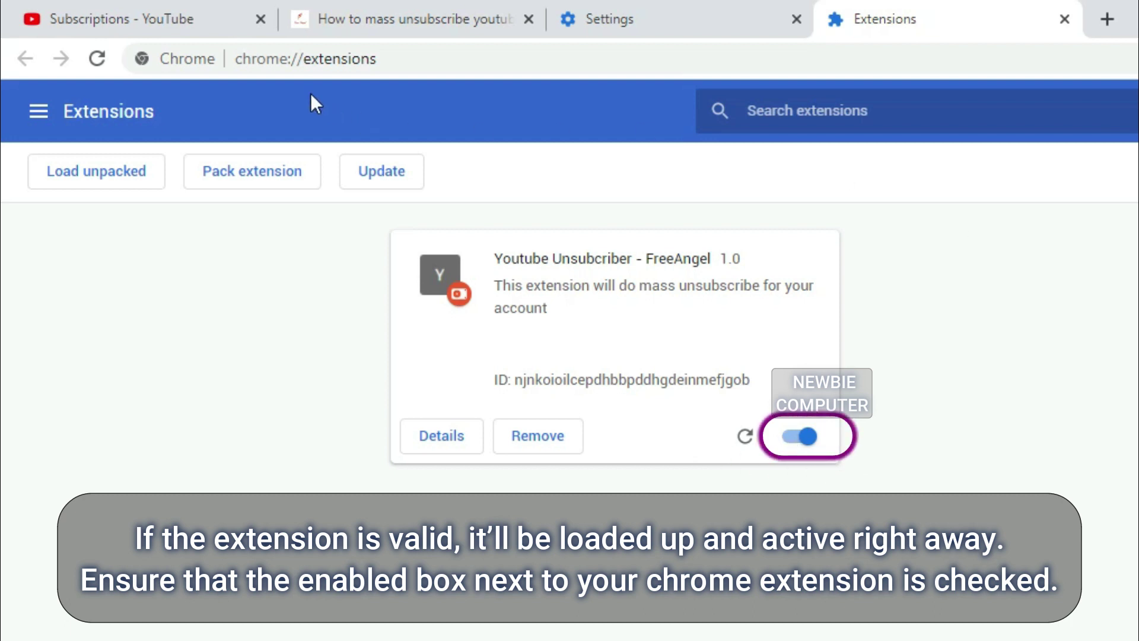
Step: On the YouTube tab, go to Subscriptions then MANAGE to show the subscribed channel list
{"action": "left_click", "coordinate": [169, 27]}
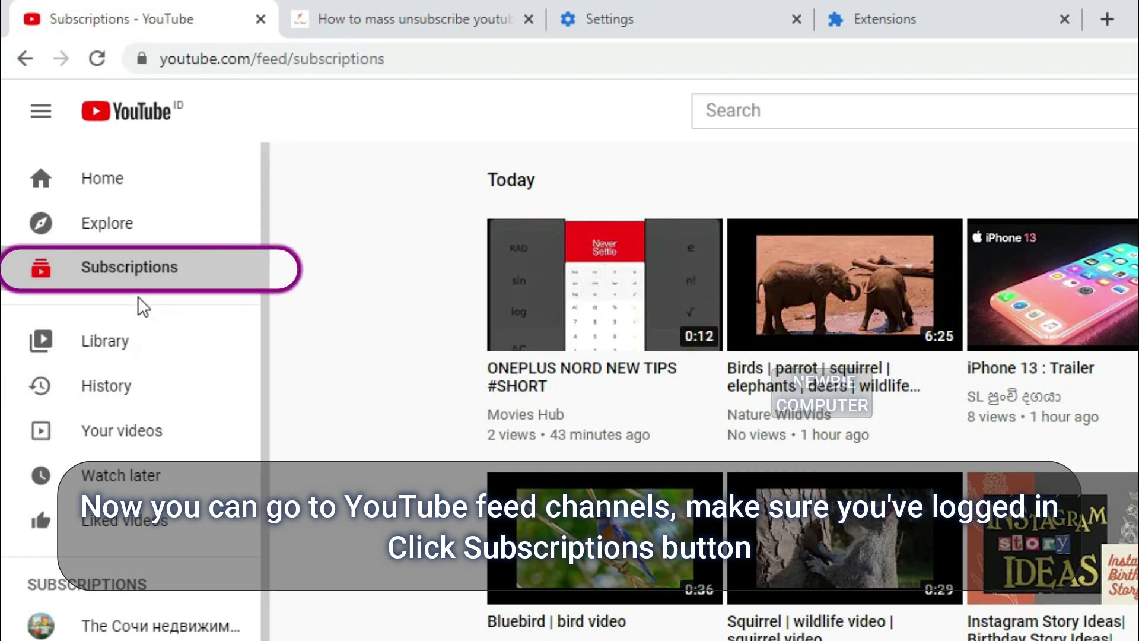
{"action": "left_click", "coordinate": [121, 275]}
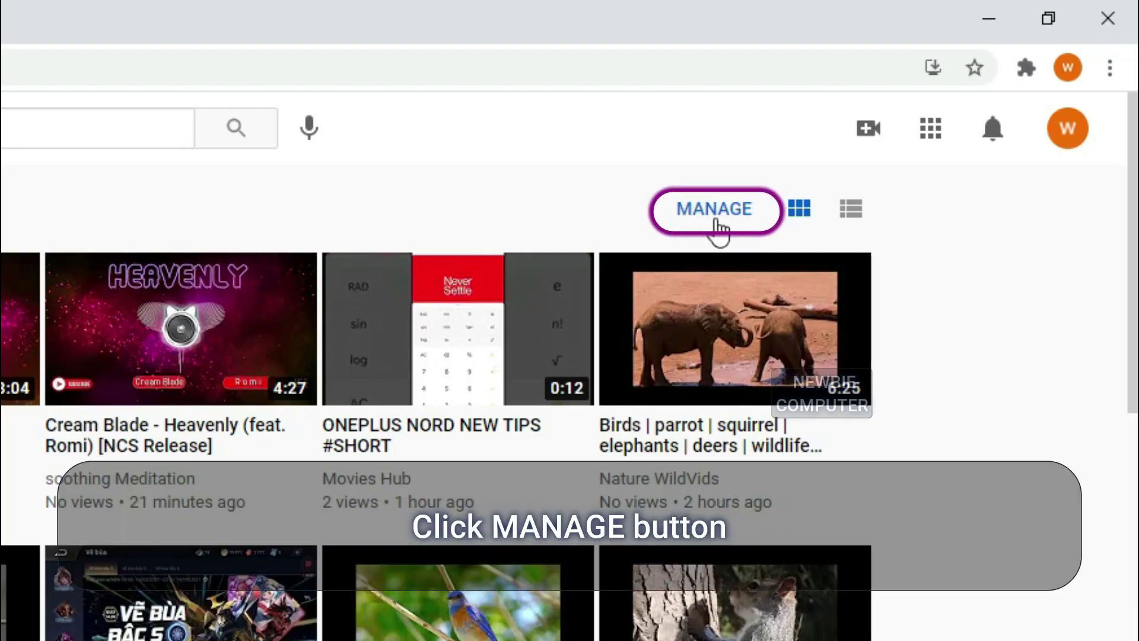
{"action": "left_click", "coordinate": [717, 221]}
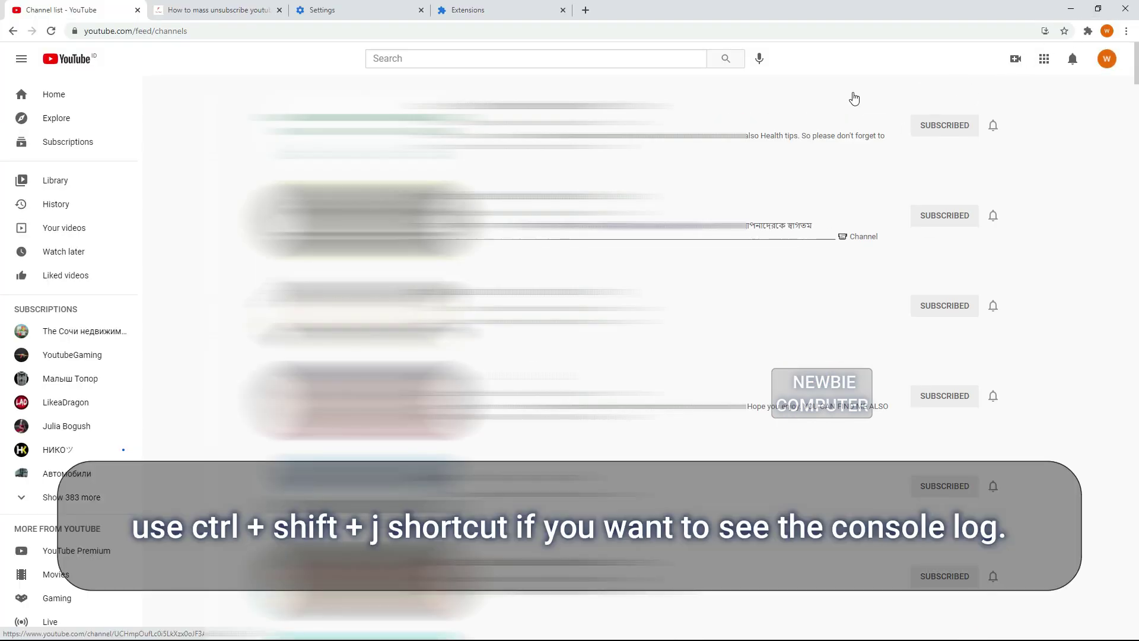
Step: Open the DevTools Console with Ctrl+Shift+J and watch the extension unsubscribe channels
{"action": "key", "text": "ctrl+shift+j"}
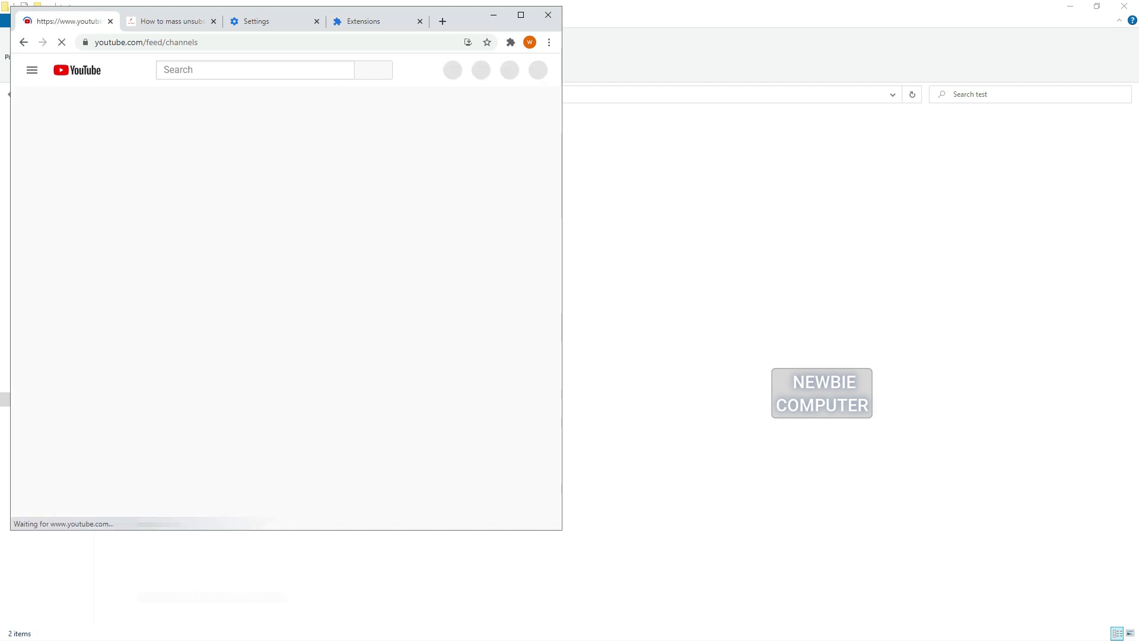
Step: On the Extensions tab, switch off the Youtube Unsubcriber - FreeAngel 1.0 toggle
{"action": "left_click", "coordinate": [363, 23]}
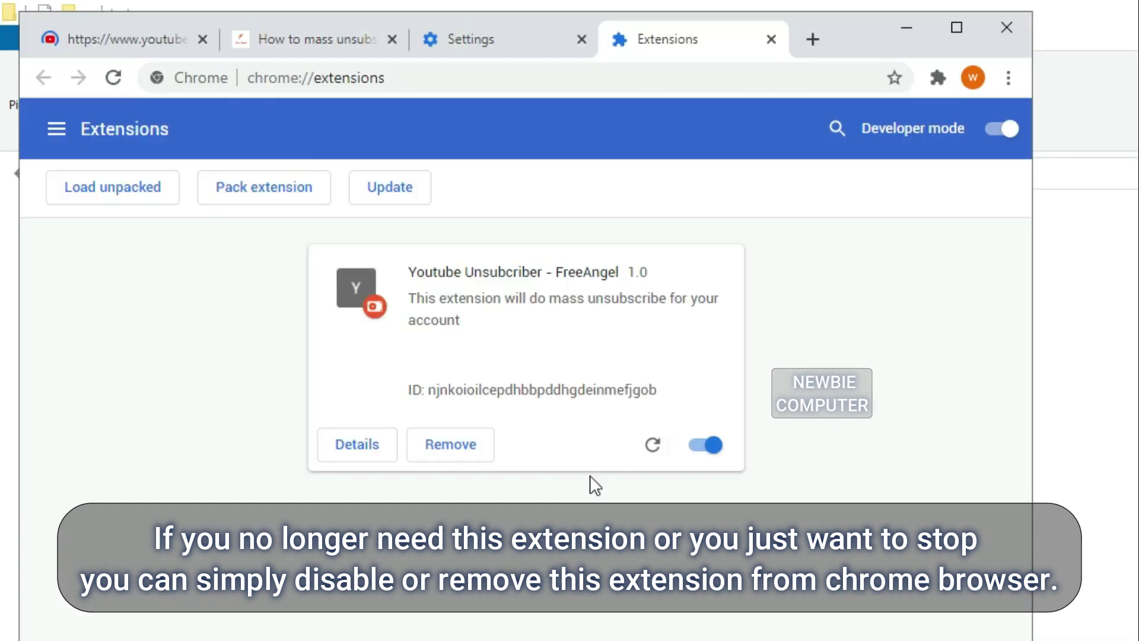
{"action": "left_click", "coordinate": [701, 451]}
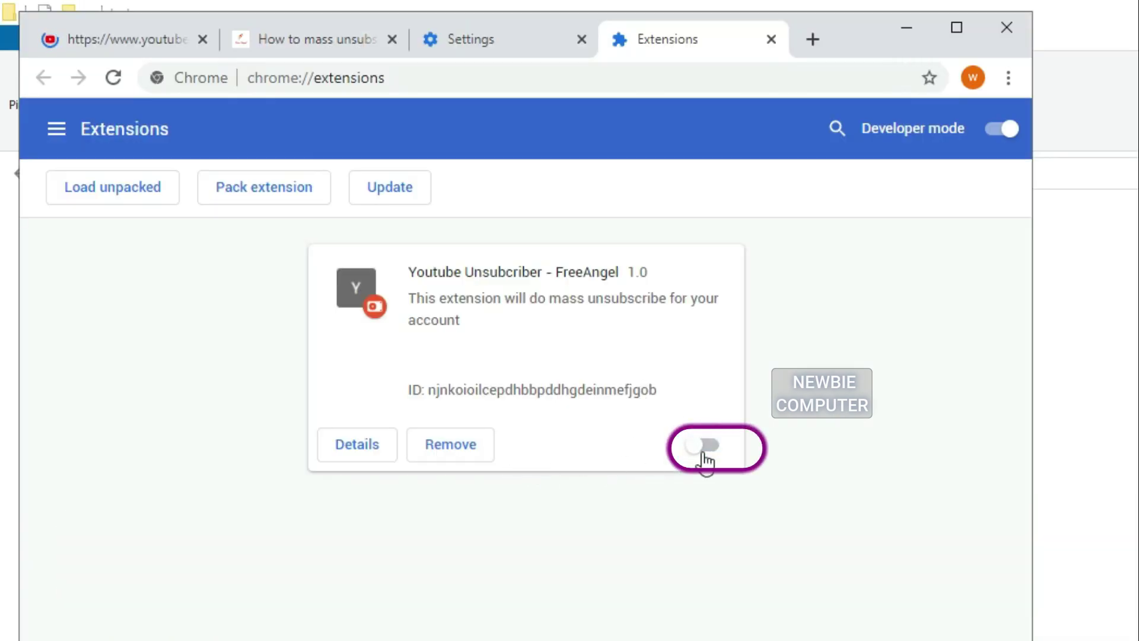